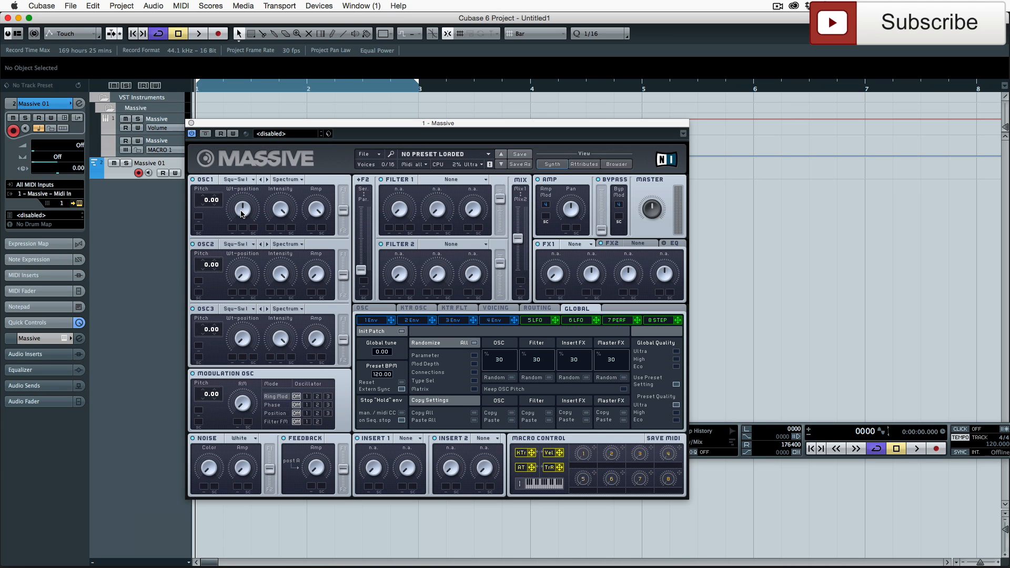
Play the loop at a louder system volume while adjusting OSC1's Wt-position, and stop playback
key(space)
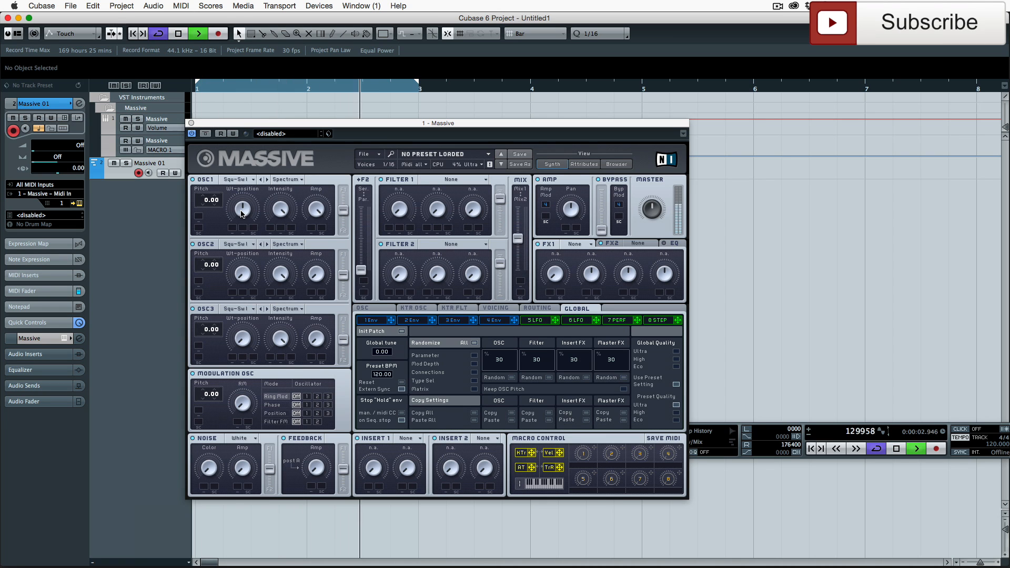
key(XF86AudioRaiseVolume)
key(XF86AudioRaiseVolume)
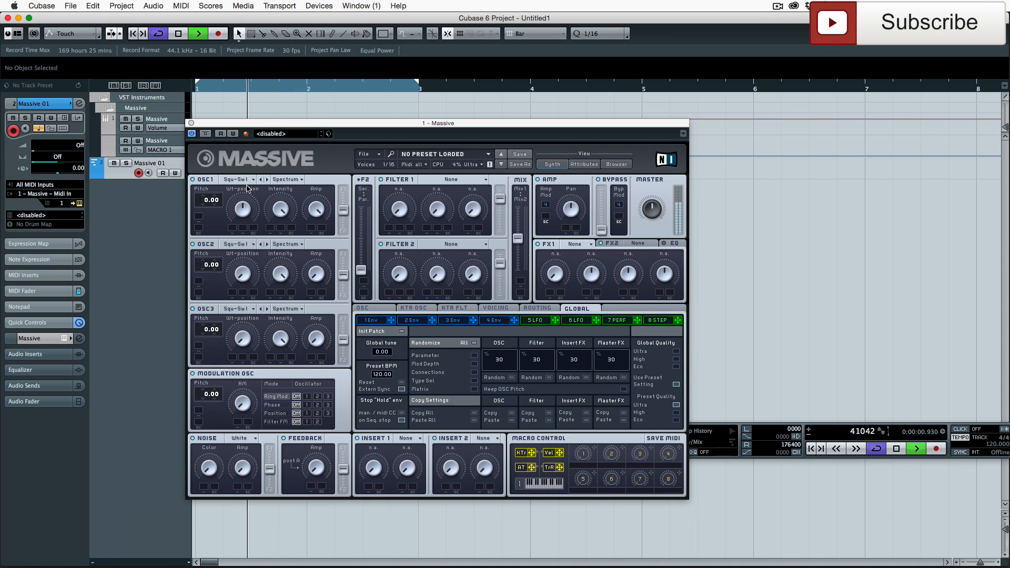
drag(243, 209, 243, 161)
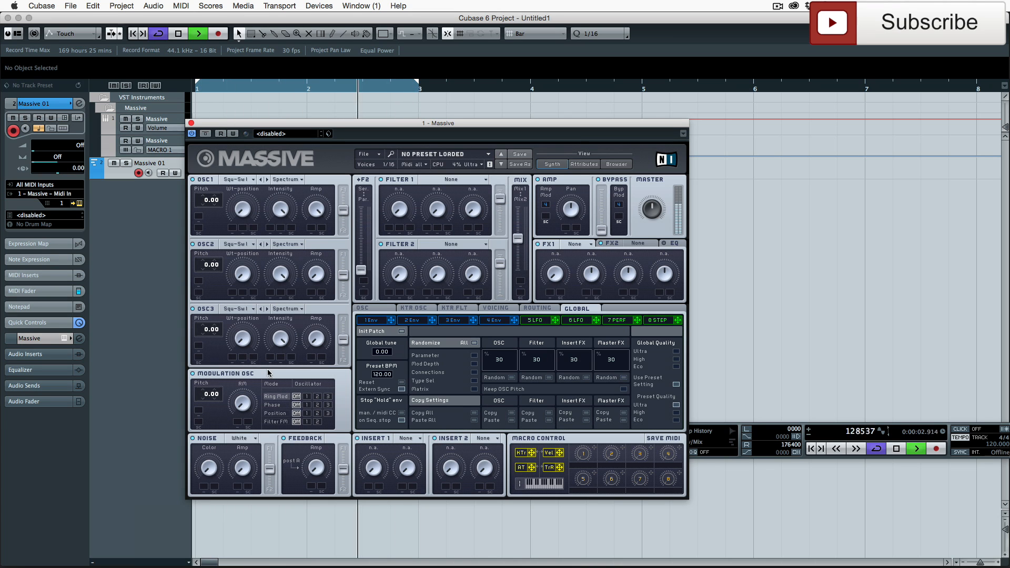
key(space)
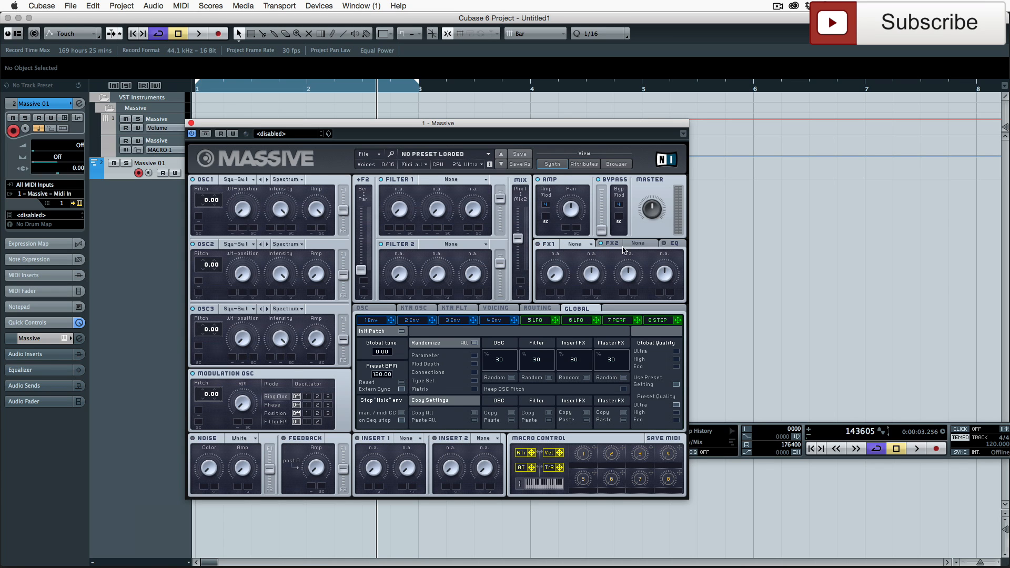
Show the FX2 effect slot and audition the unmodulated oscillator sound with short playbacks
click(606, 246)
key(space)
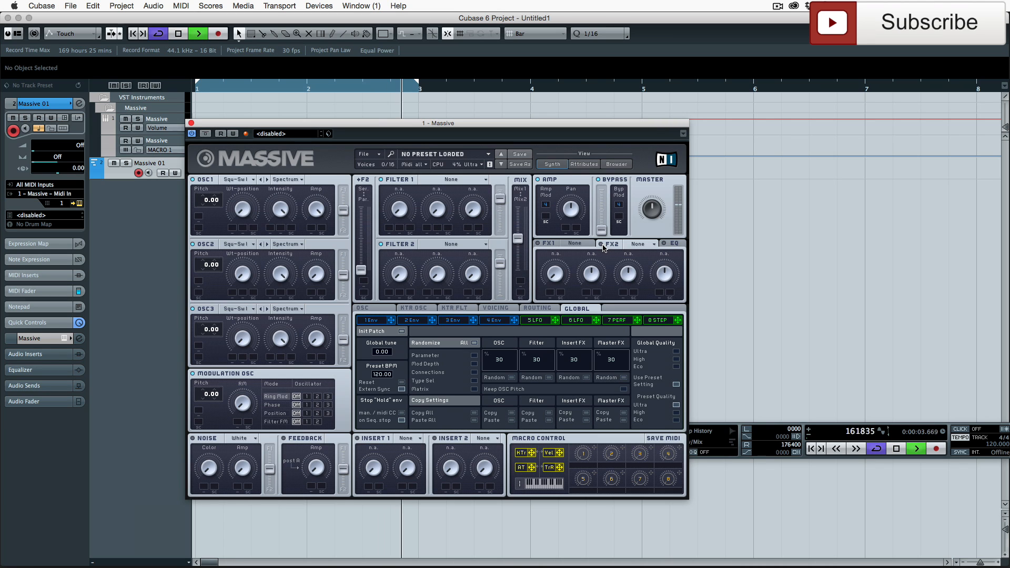
key(space)
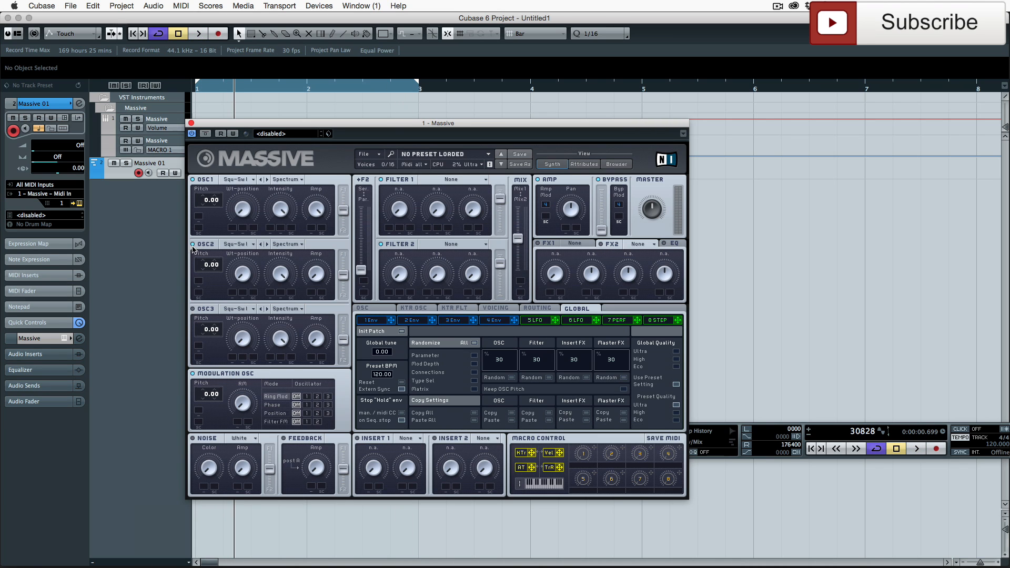
key(space)
key(space)
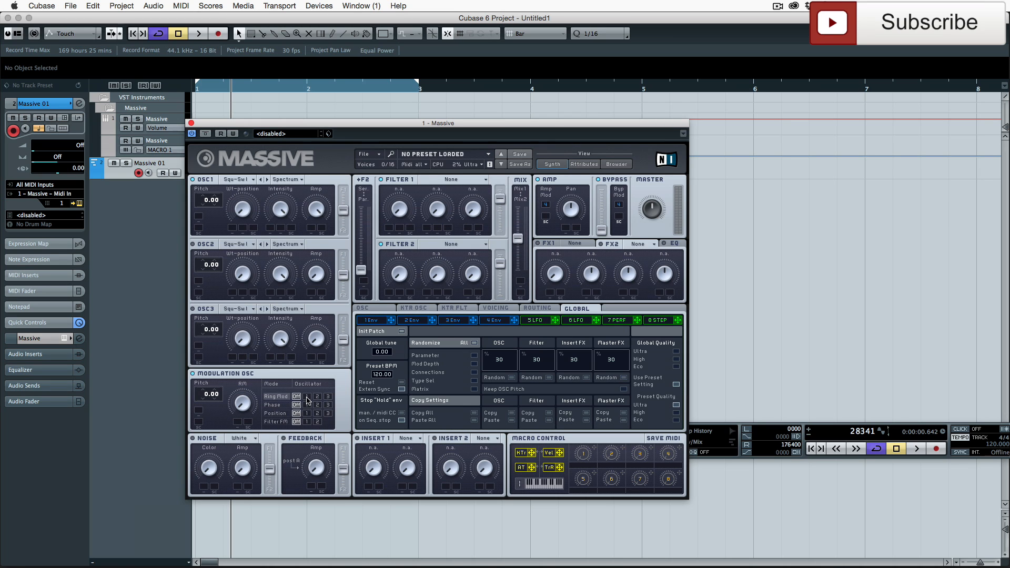
Try assigning Ring Mod to oscillators 3 and 1 and Filter FM to filter 1, switching each off again
click(327, 397)
click(297, 397)
click(306, 396)
click(297, 396)
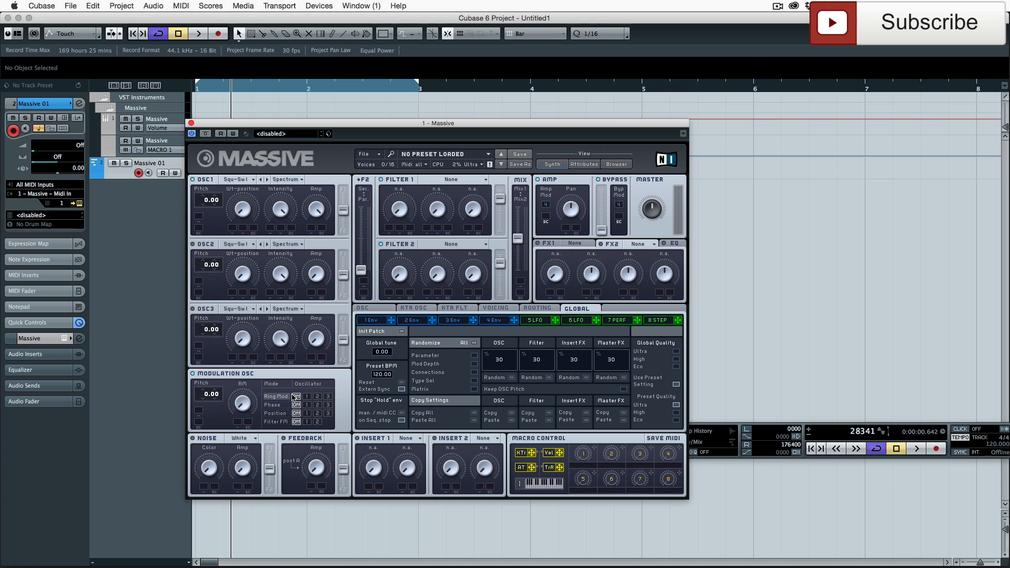
click(307, 423)
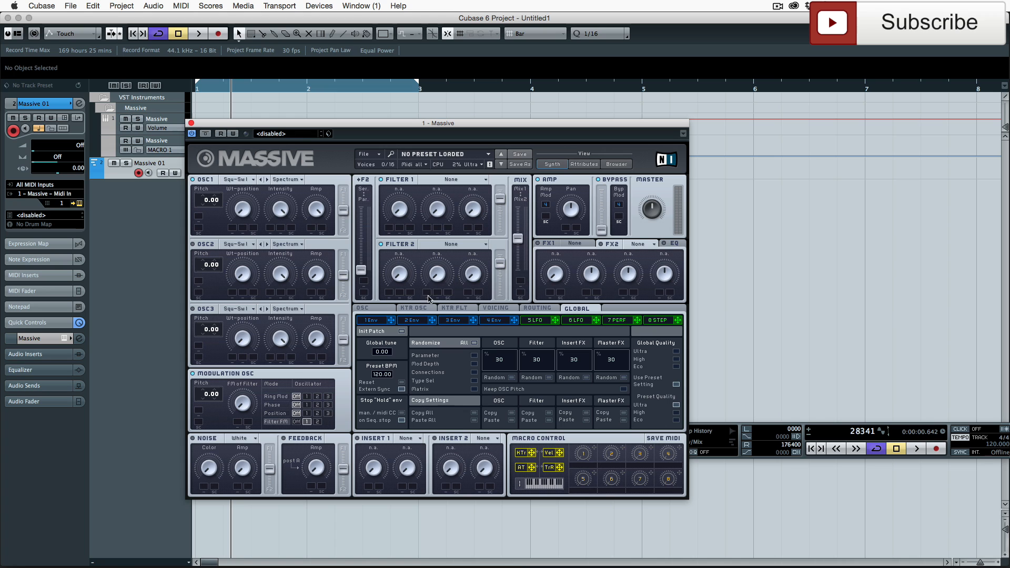
click(298, 422)
click(278, 397)
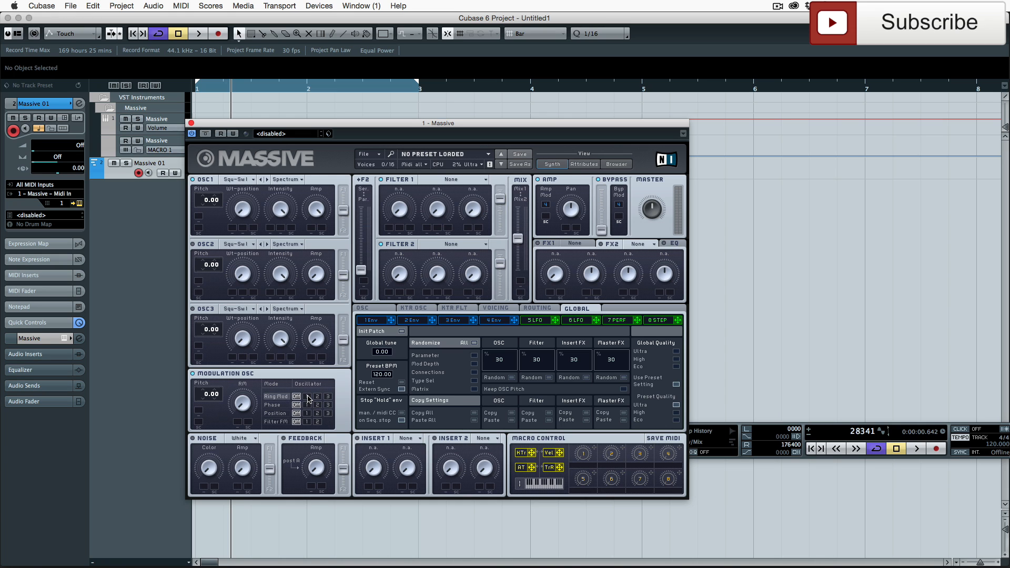
Assign the modulation oscillator's Ring Mod to oscillator 1 while the loop plays, and stop playback
key(space)
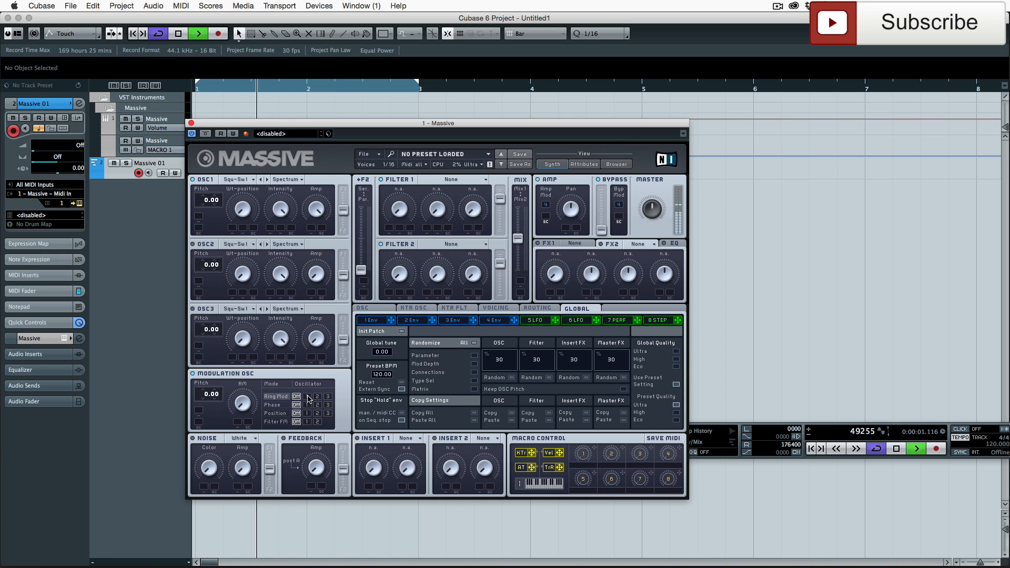
click(307, 397)
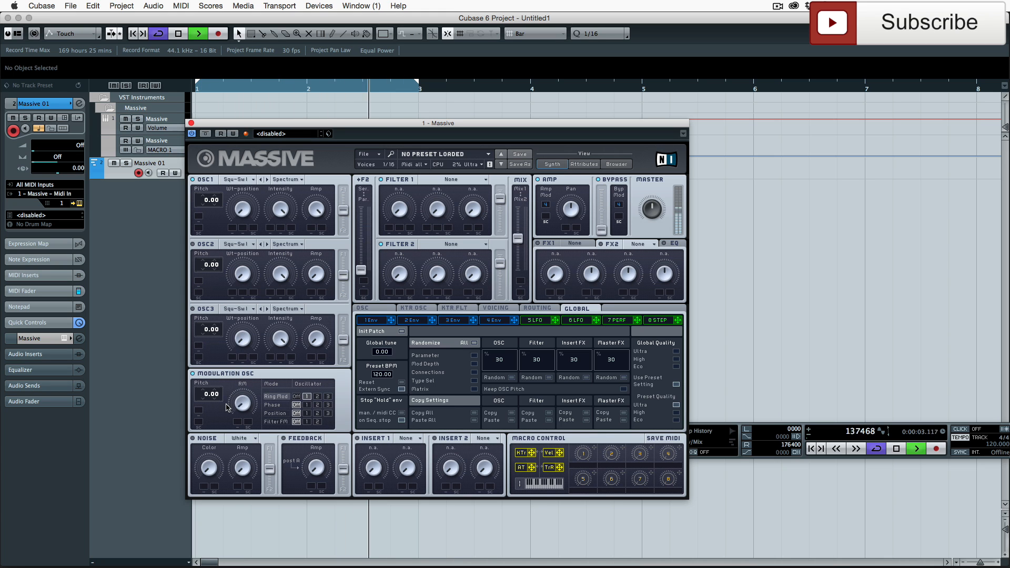
key(space)
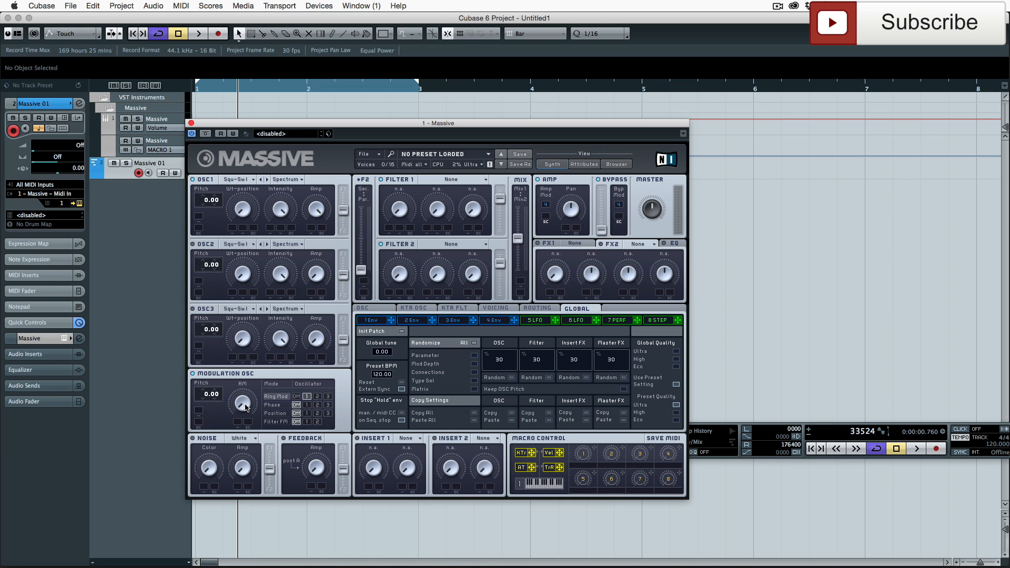
Start and stop the loop repeatedly to compare oscillator 1 with the RM amount raised
key(space)
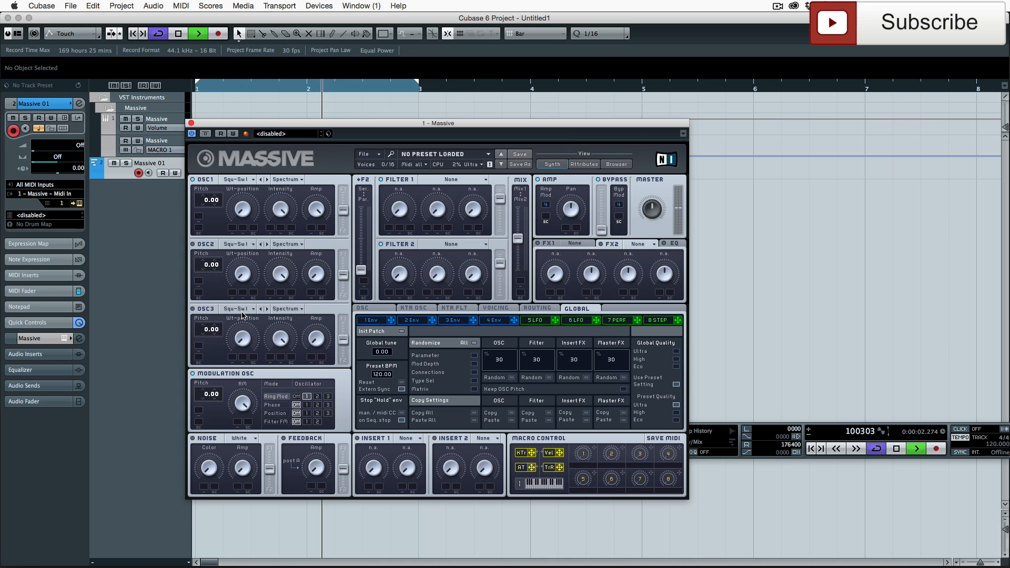
key(space)
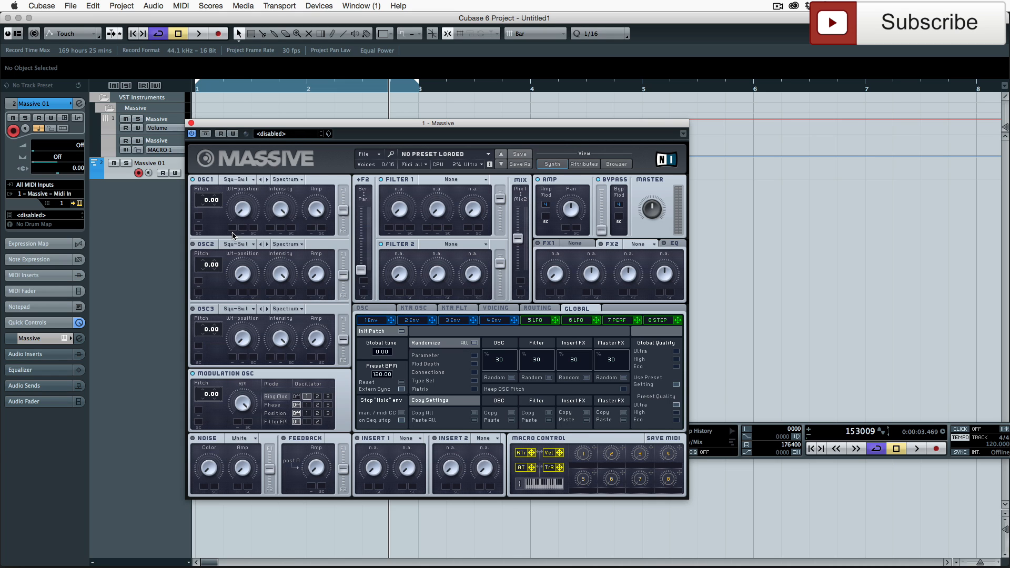
key(space)
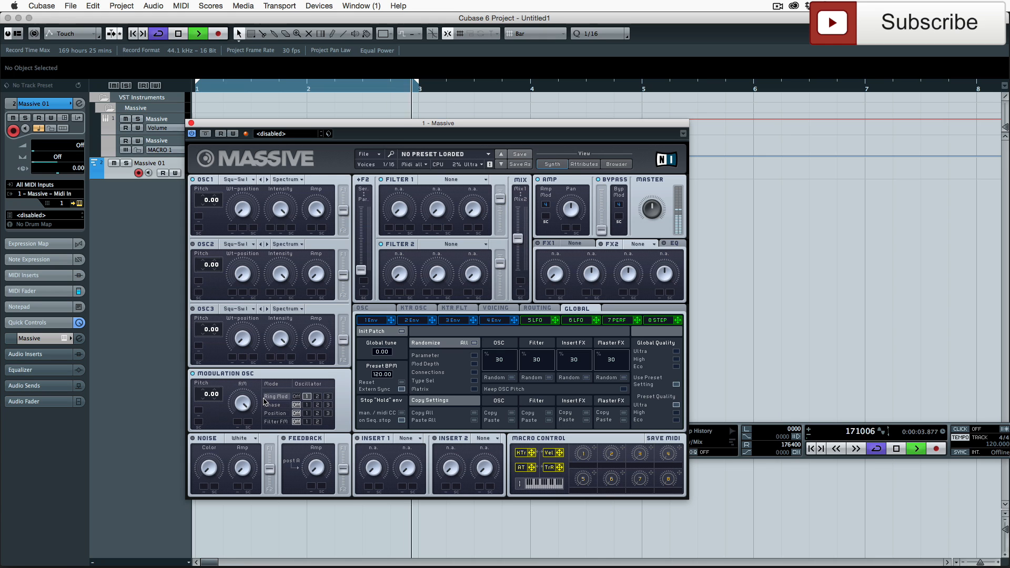
key(space)
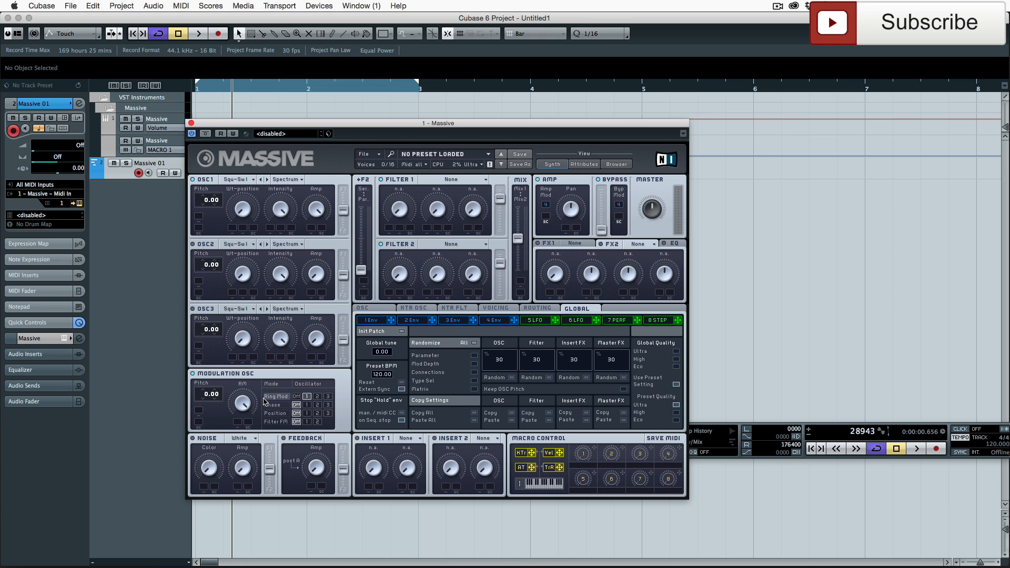
key(space)
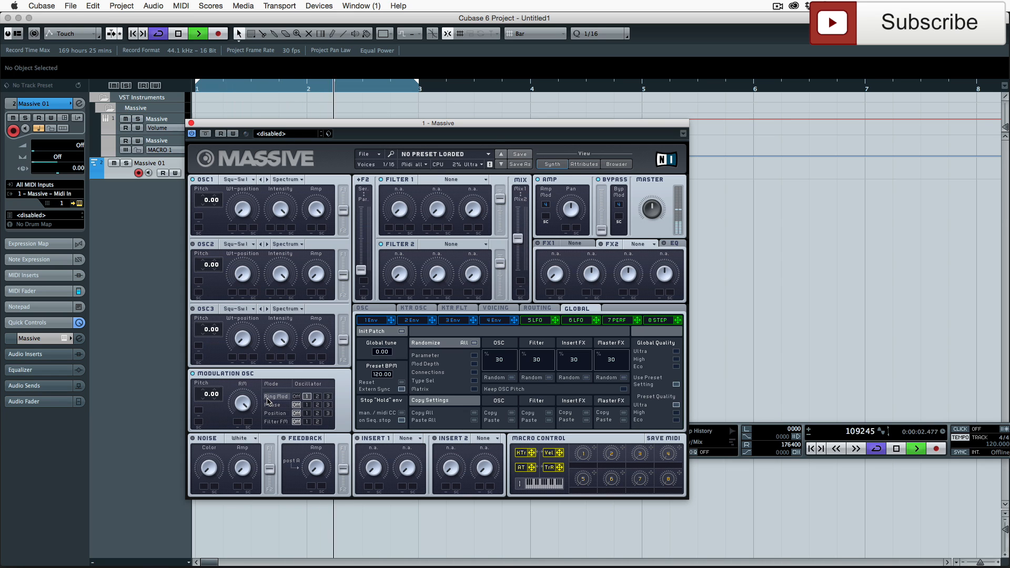
key(space)
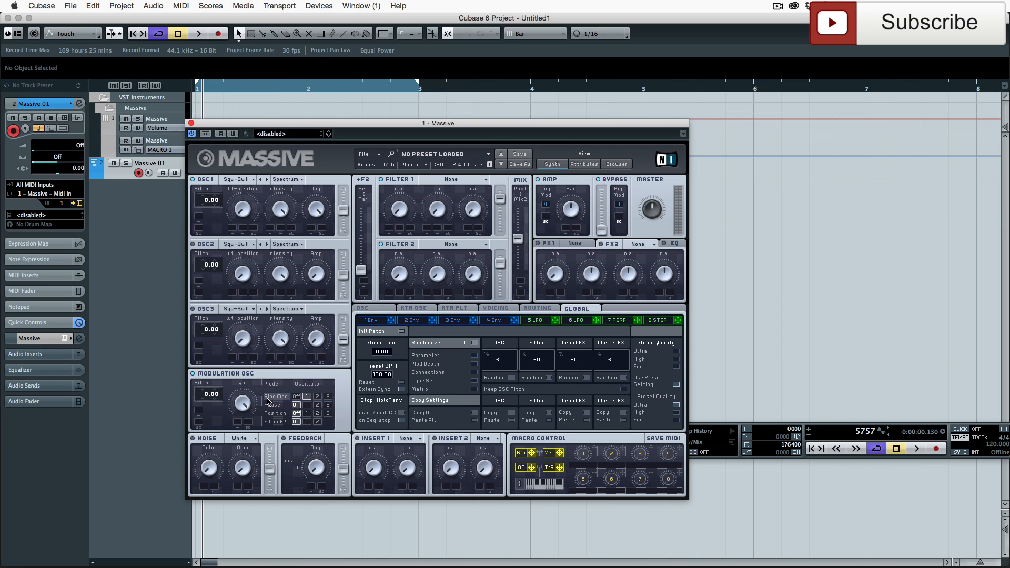
Turn Ring Mod off and look through OSC1's wavetable list without choosing another wavetable
click(297, 398)
click(223, 179)
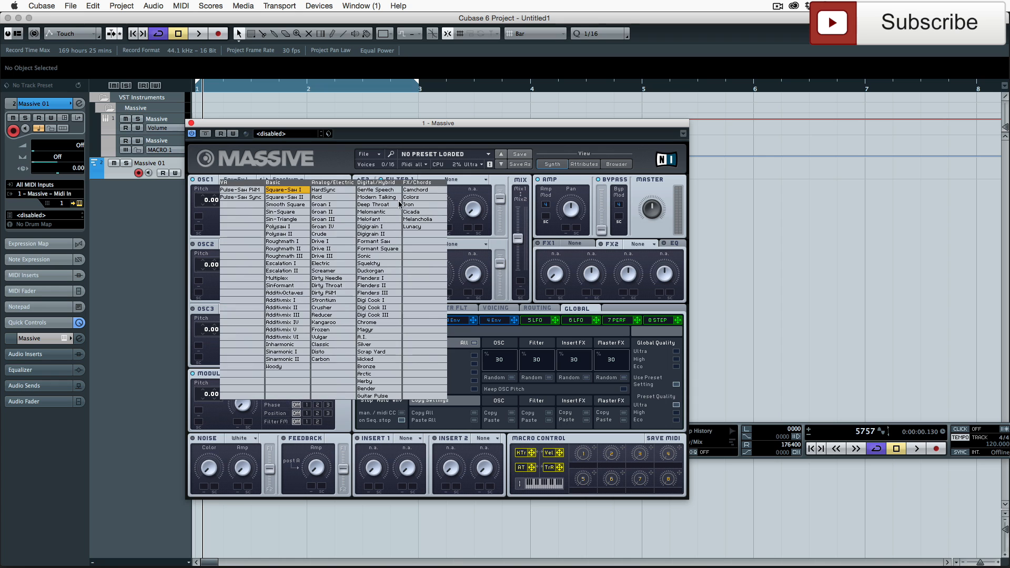
click(323, 164)
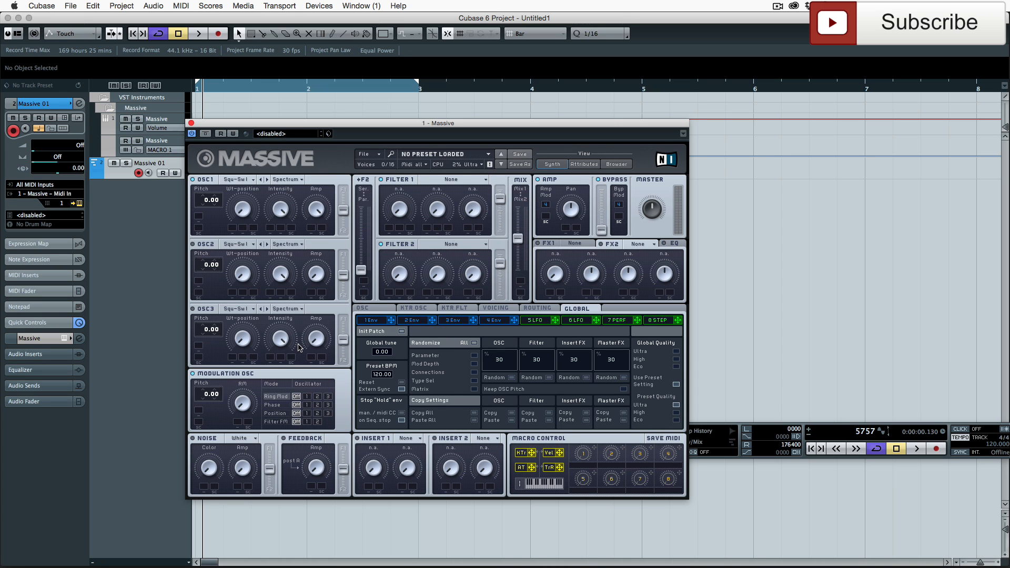
Restart playback from the project start and assign the modulation oscillator's Phase mode to oscillator 1
key(space)
key(space)
key(period)
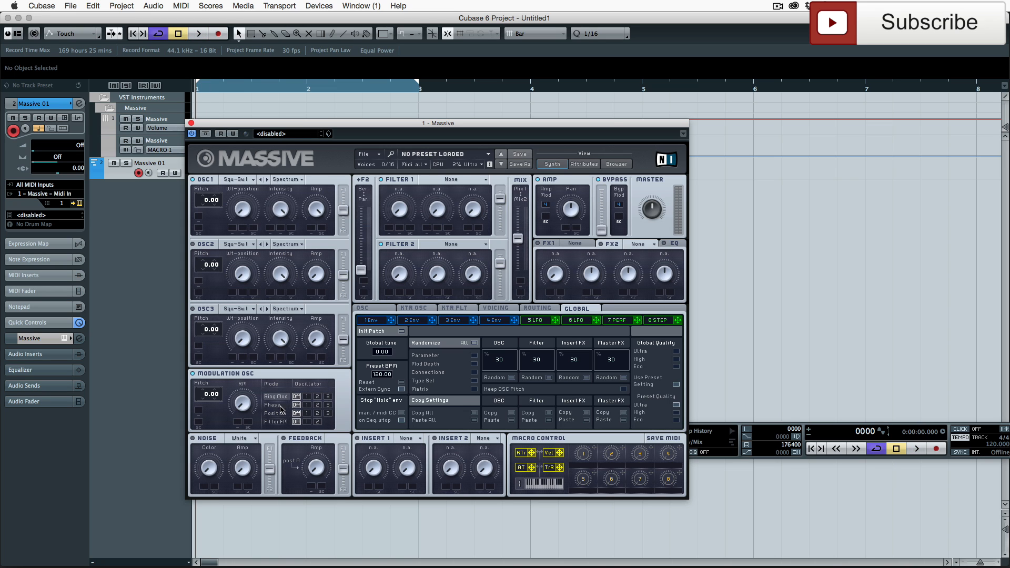
key(space)
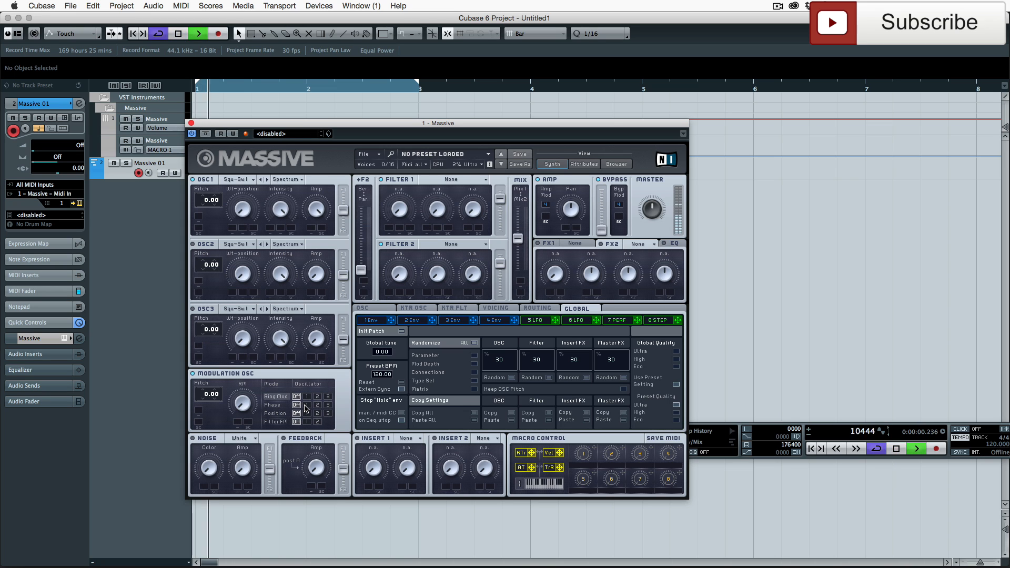
click(272, 405)
click(276, 397)
click(272, 405)
click(306, 404)
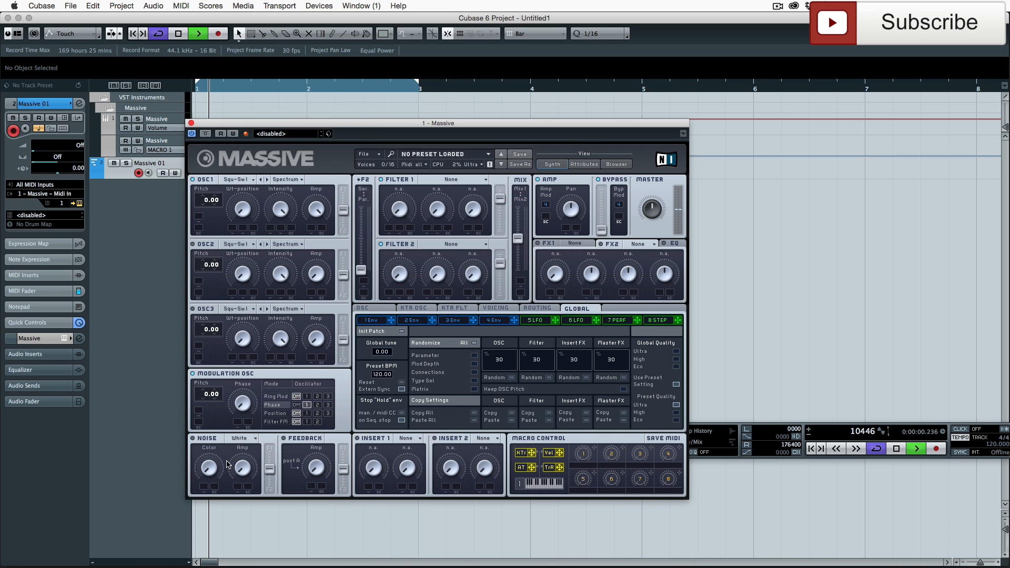
Play the loop while sweeping the Phase amount to hear the phase modulation, and stop playback
key(space)
key(space)
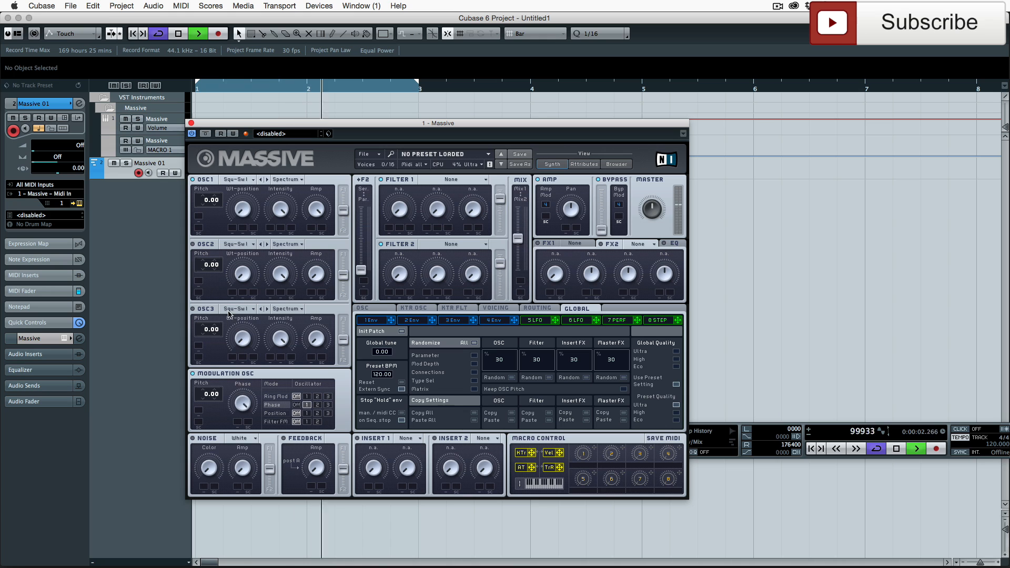
key(space)
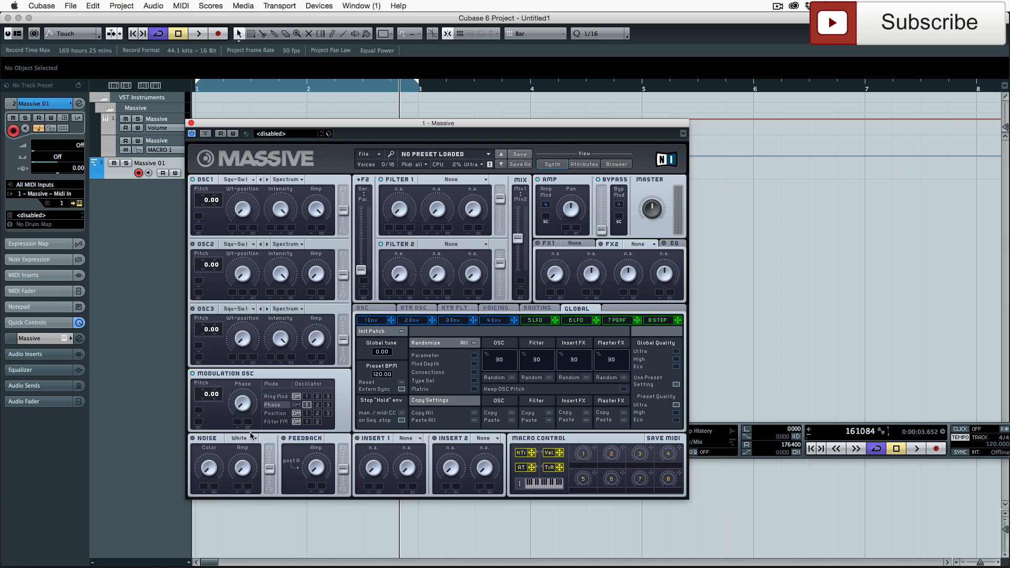
Insert FabFilter Pro-Q 2 in the Massive channel's first mixer insert slot and play the loop through it
key(F3)
click(24, 93)
click(112, 80)
mouse_move(232, 97)
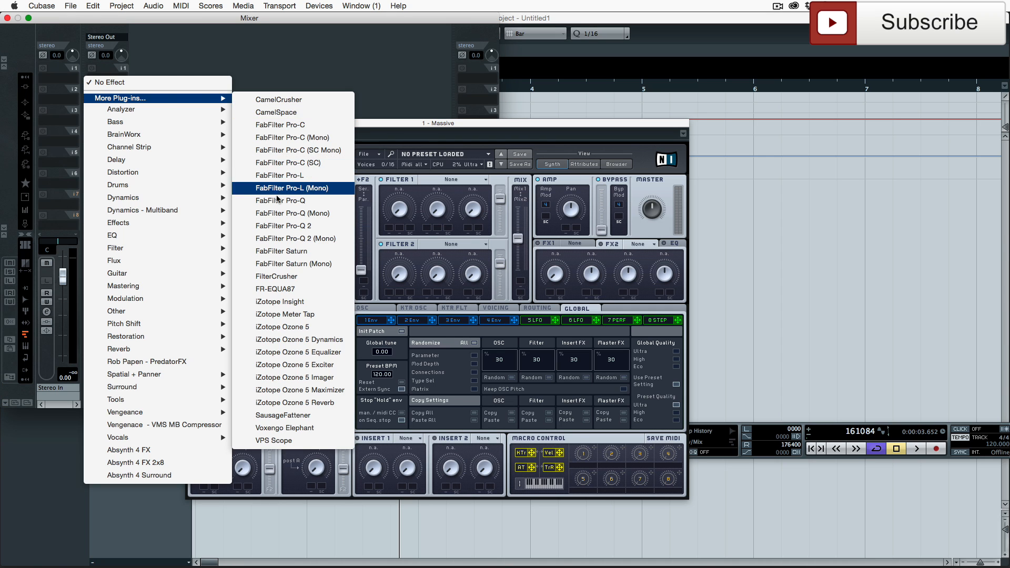
click(279, 226)
key(space)
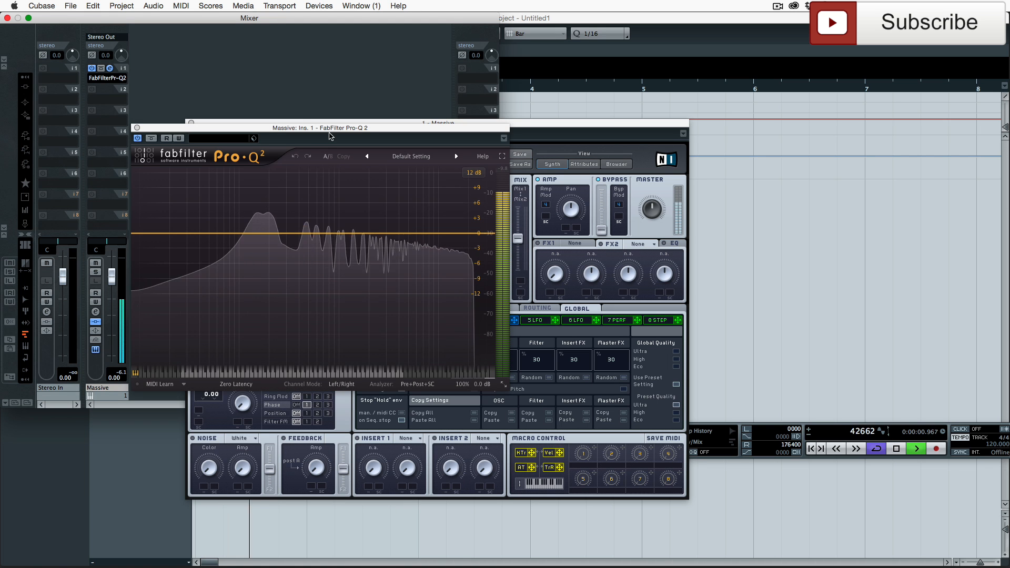
Arrange the Pro-Q 2 and Massive windows side by side so the spectrum is visible, and stop playback
drag(330, 137, 651, 145)
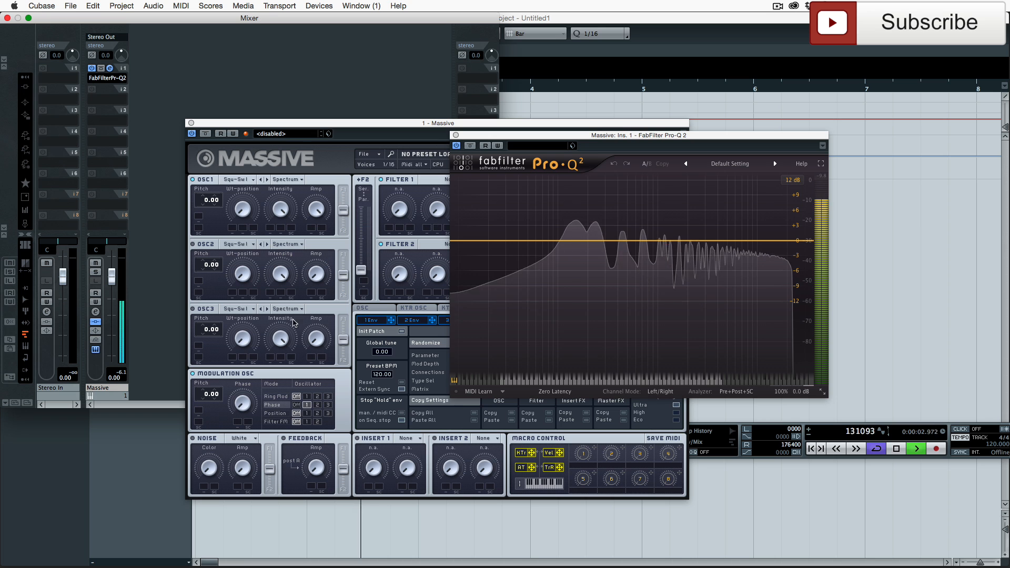
drag(460, 136, 490, 94)
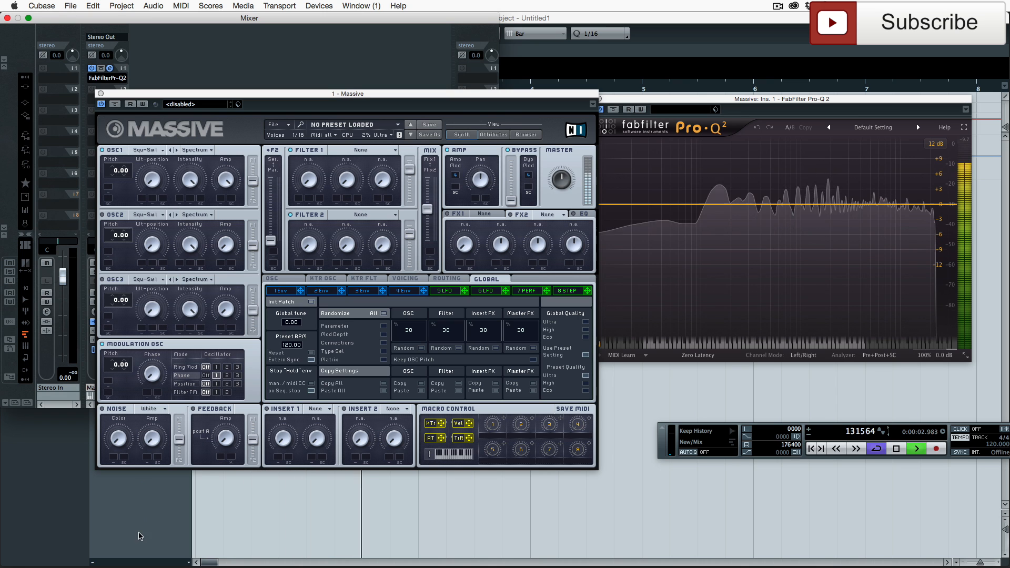
key(space)
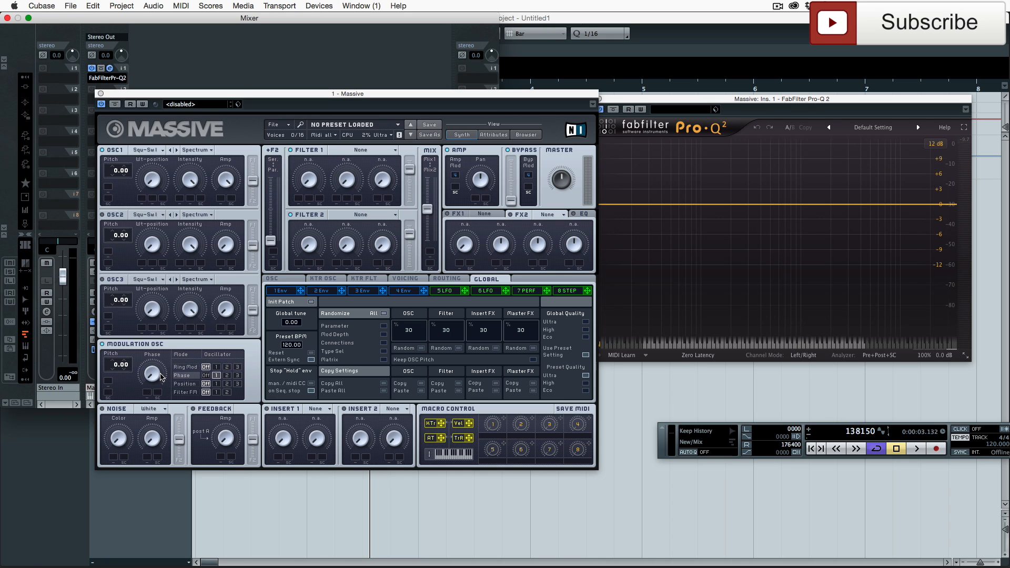
Try the modulation oscillator's pitch at -12.00 with the loop playing, and reset it to 0.00
drag(111, 369, 115, 380)
key(space)
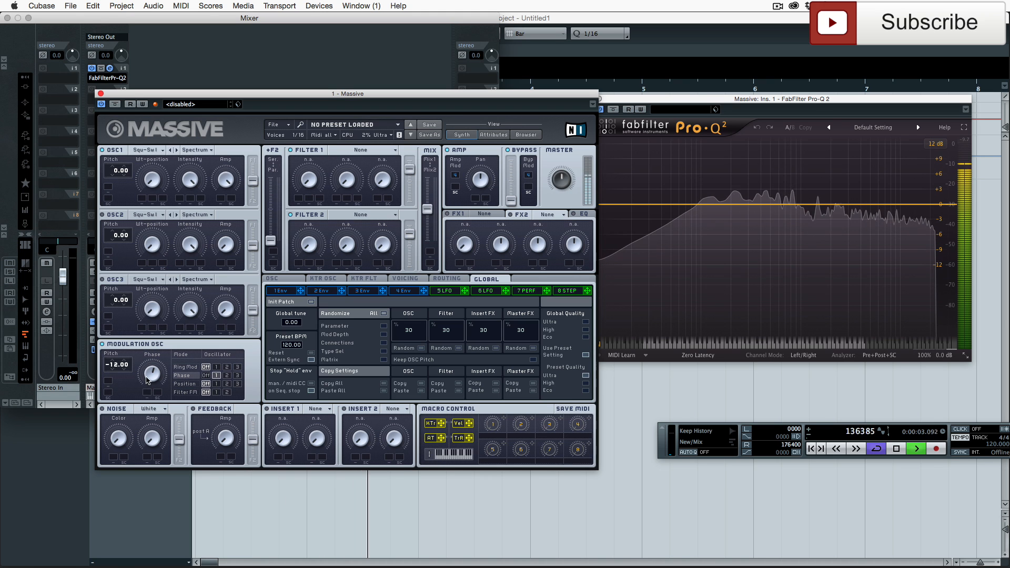
key(space)
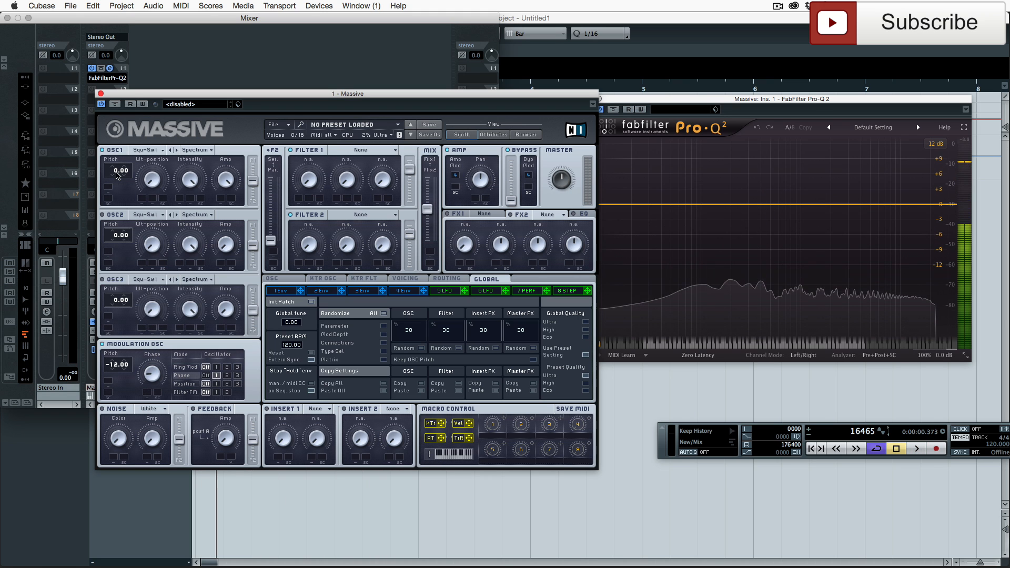
drag(116, 368, 121, 356)
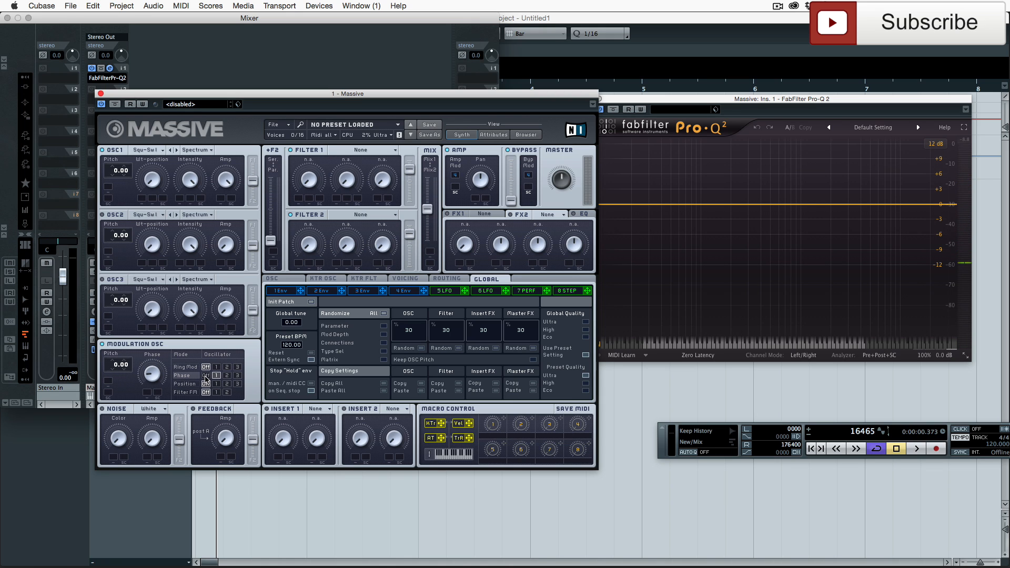
Apply the modulation oscillator's Position mode to oscillator 1, play the loop while sweeping the Position amount, and stop playback
click(185, 383)
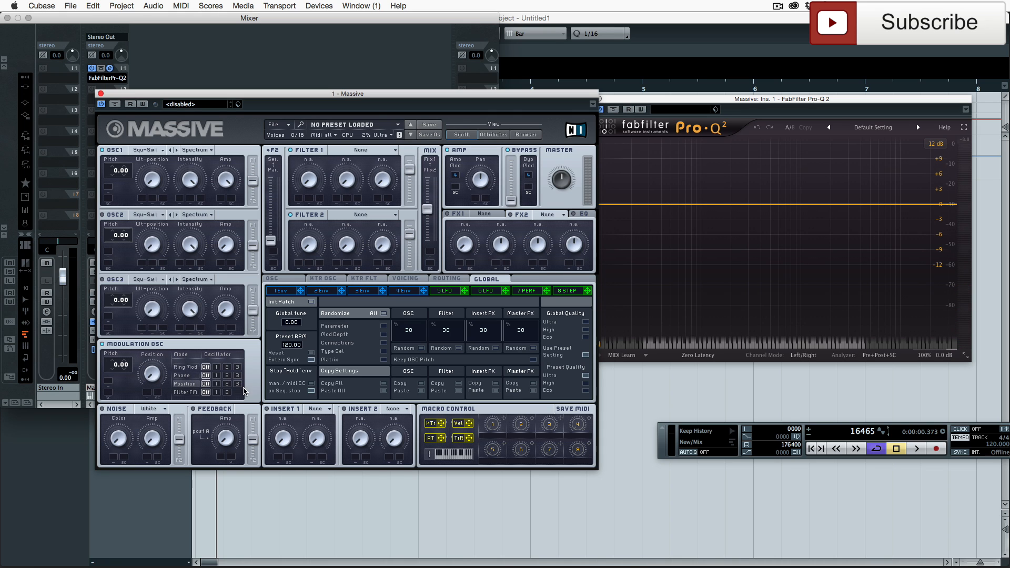
click(216, 384)
key(space)
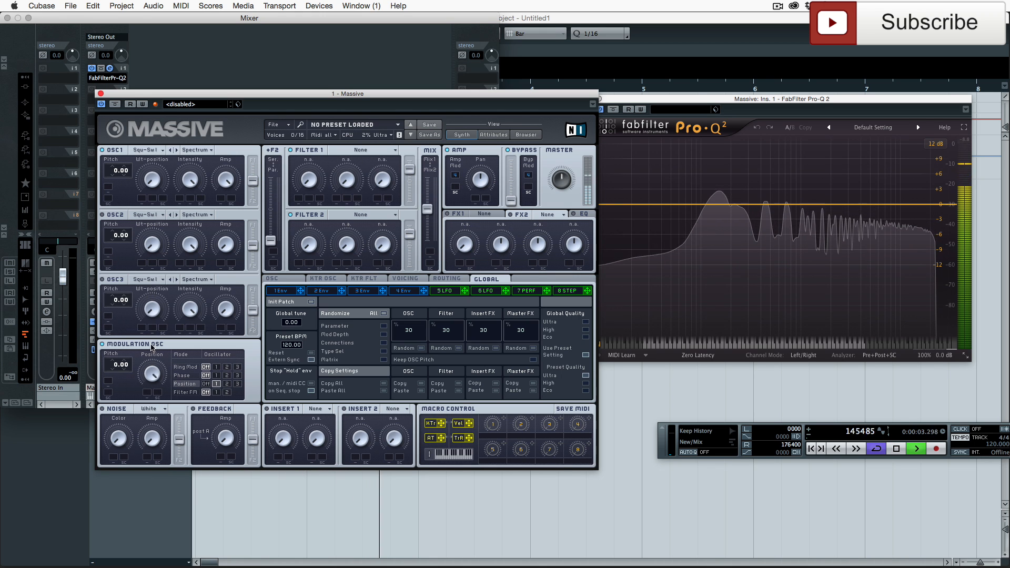
key(space)
Try the modulation oscillator's pitch at -5.00 in Position mode while playing the loop and sweeping the amount, and stop playback
drag(122, 365, 123, 374)
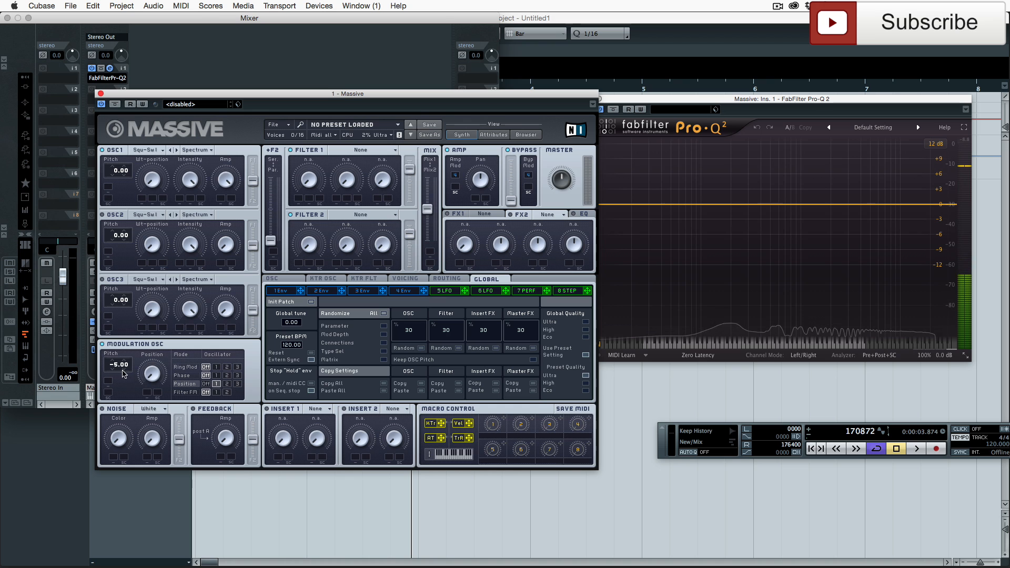
key(space)
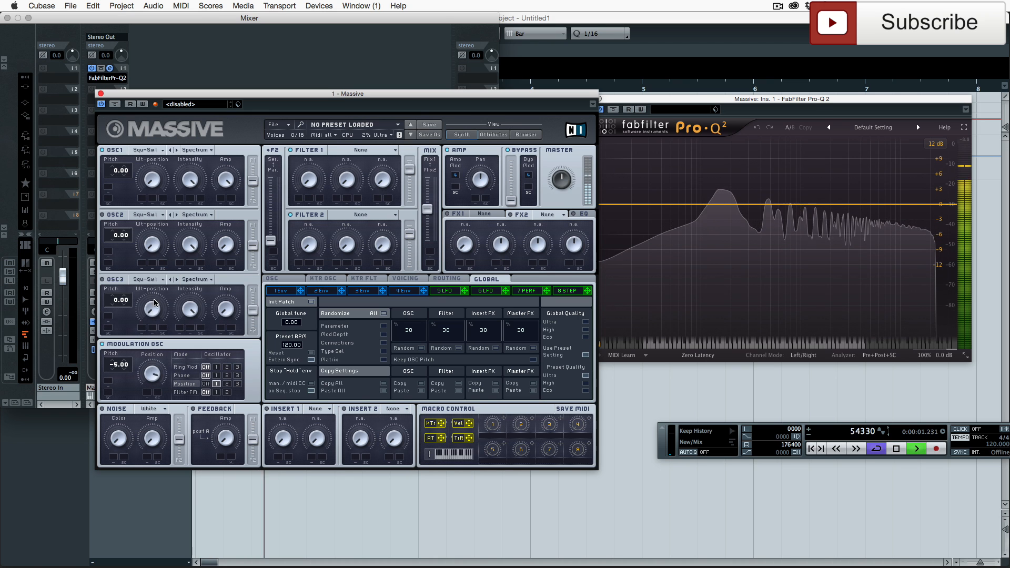
key(space)
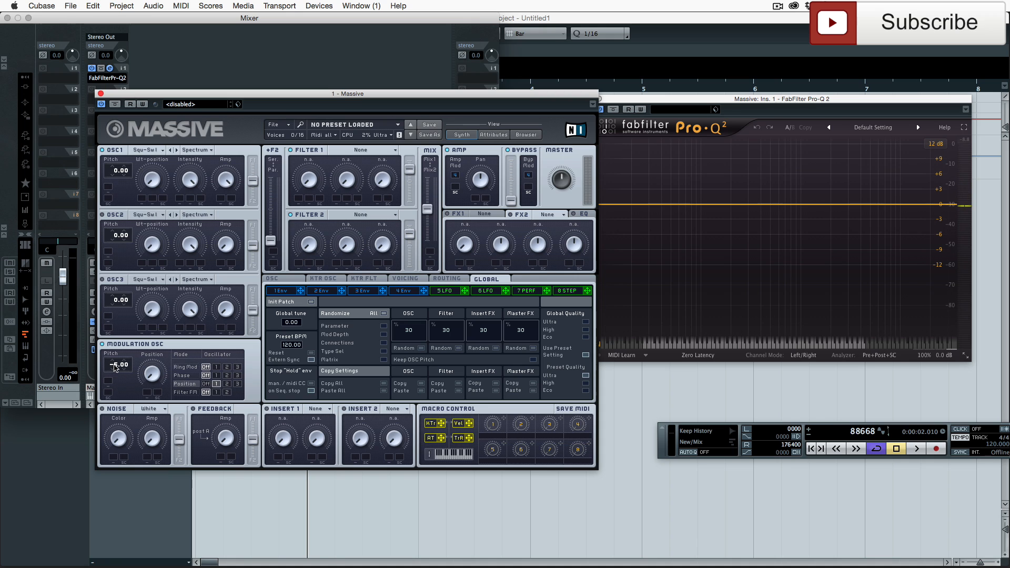
Try Position mode with the modulation pitch at -12.00 while the loop plays, reset the pitch to 0.00, and stop playback
drag(115, 367, 115, 374)
click(157, 153)
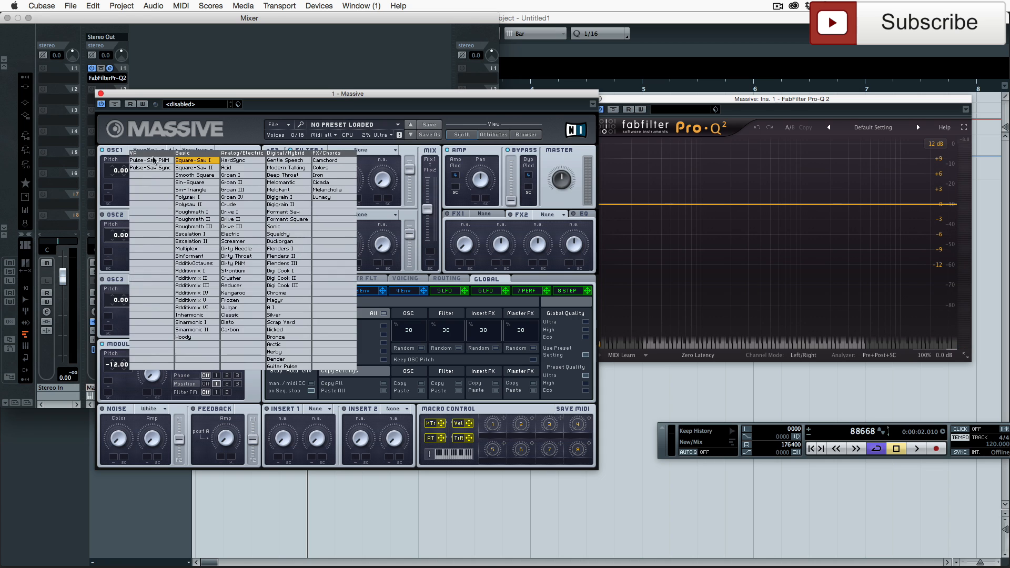
click(189, 140)
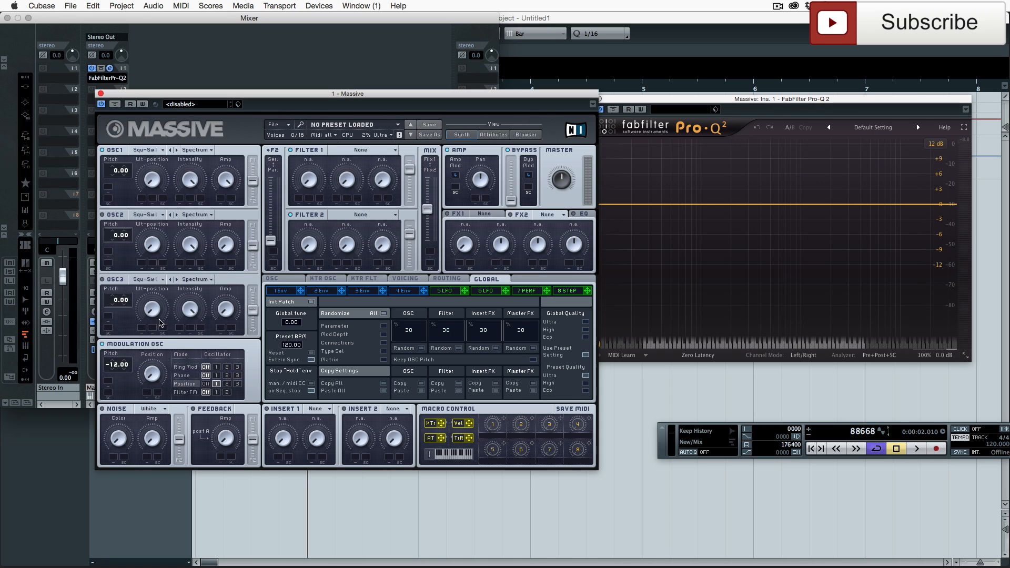
key(space)
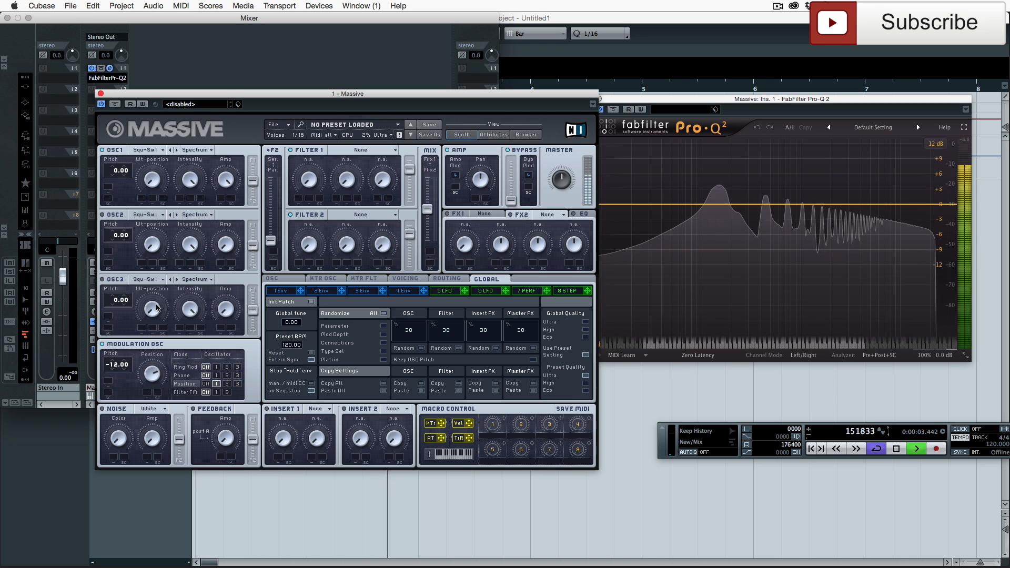
mouse_move(121, 364)
mouse_down()
mouse_move(120, 306)
mouse_move(121, 358)
mouse_up()
key(space)
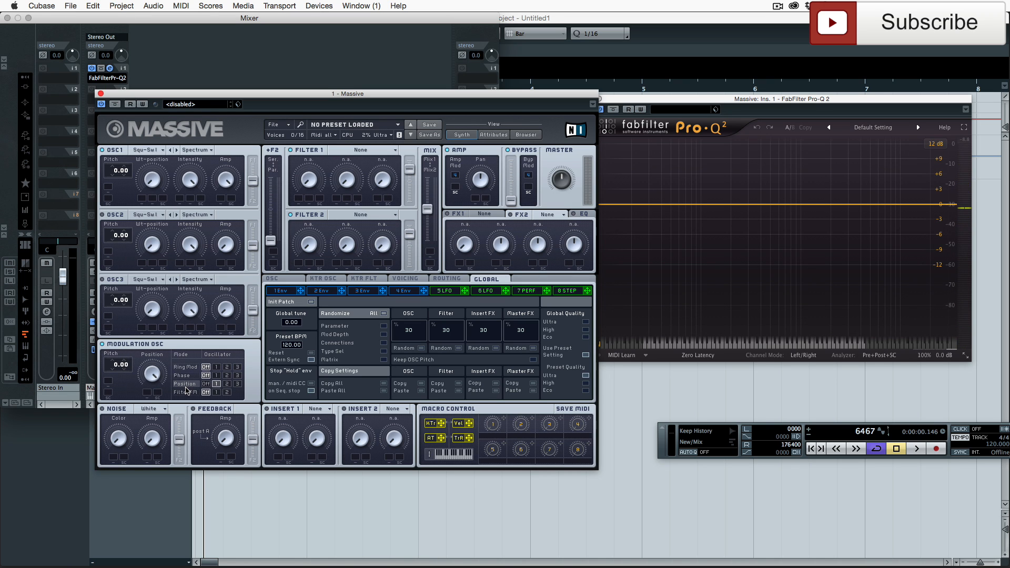
click(163, 151)
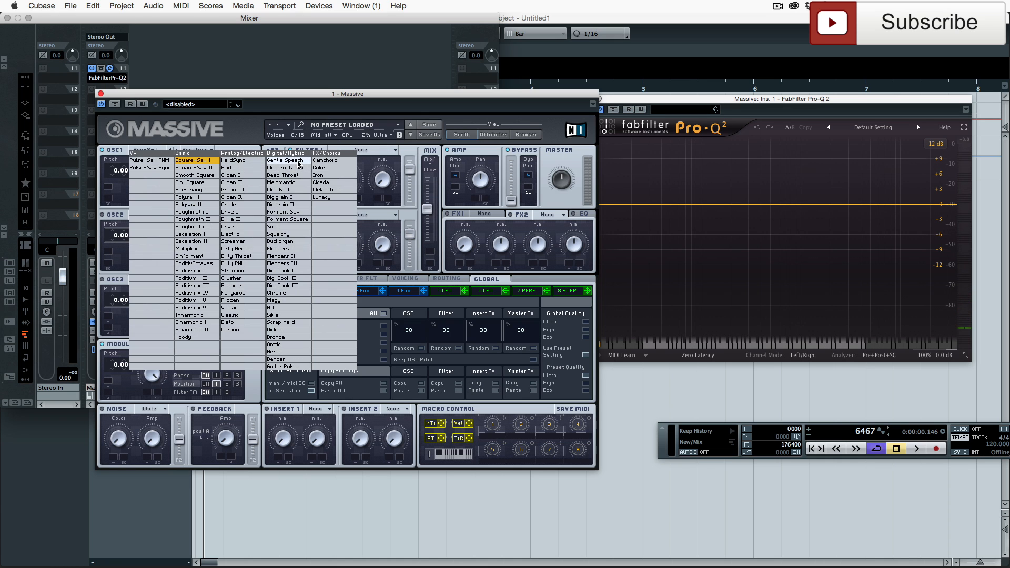
click(245, 125)
click(194, 152)
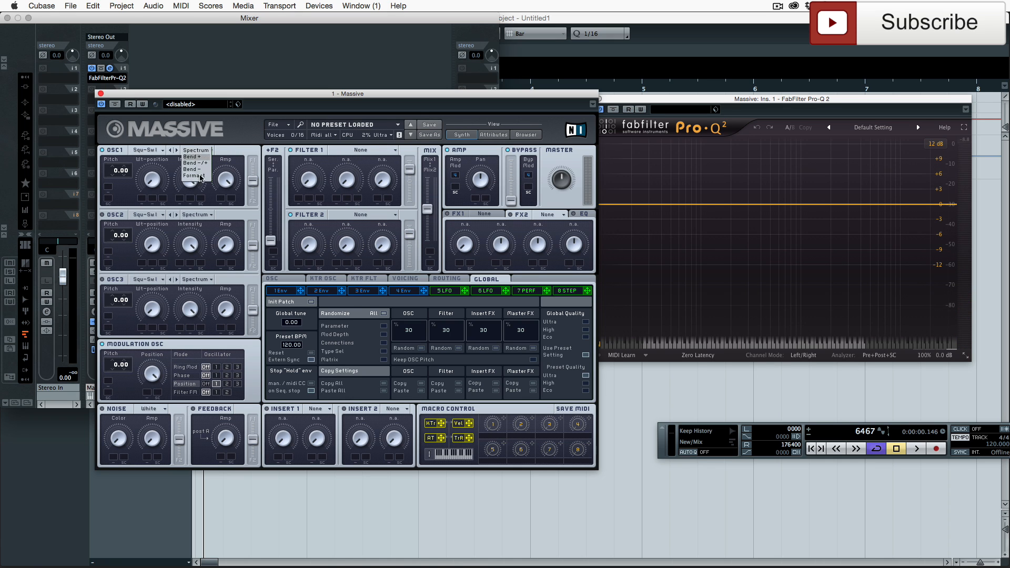
click(214, 135)
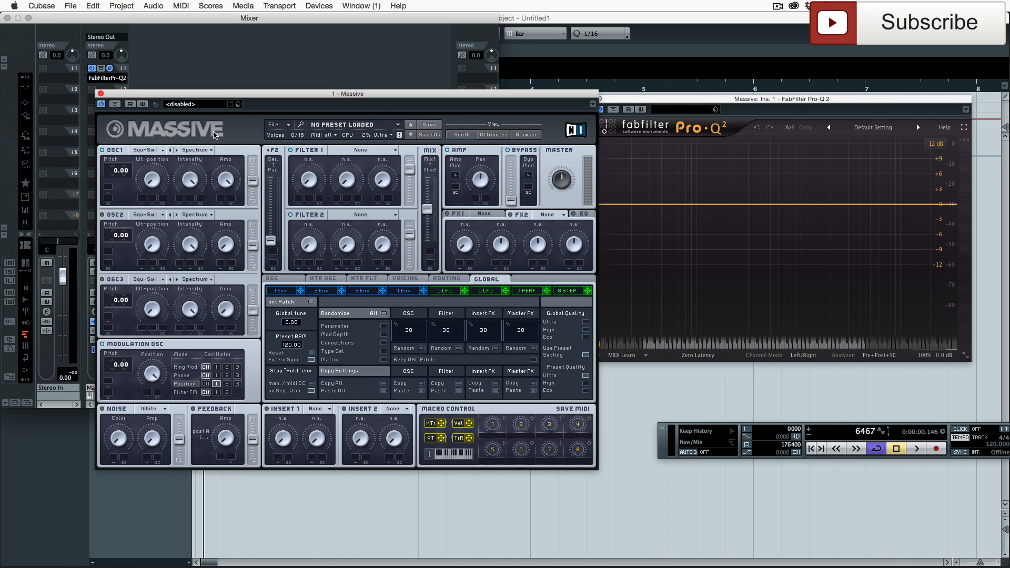
click(201, 151)
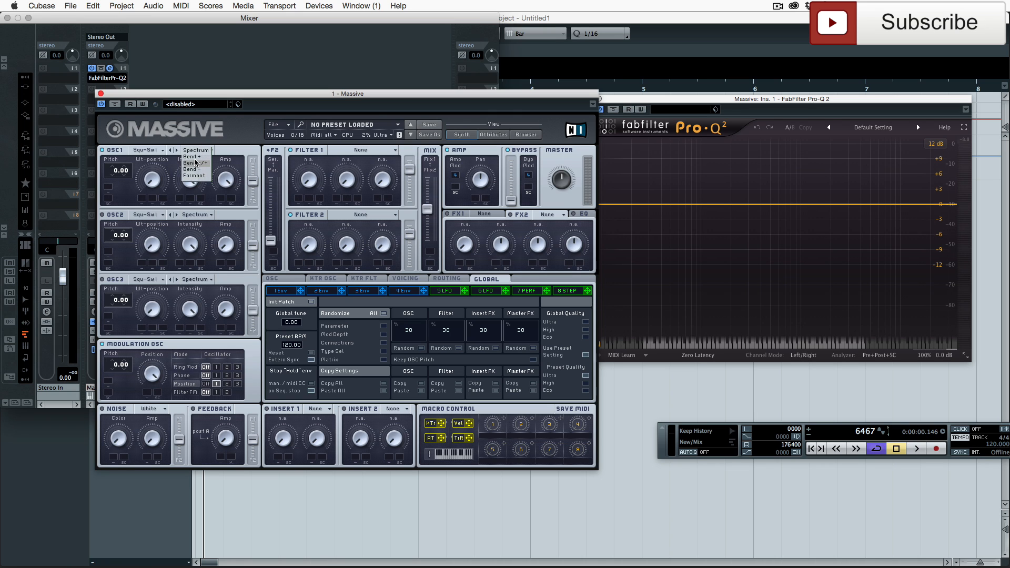
click(216, 134)
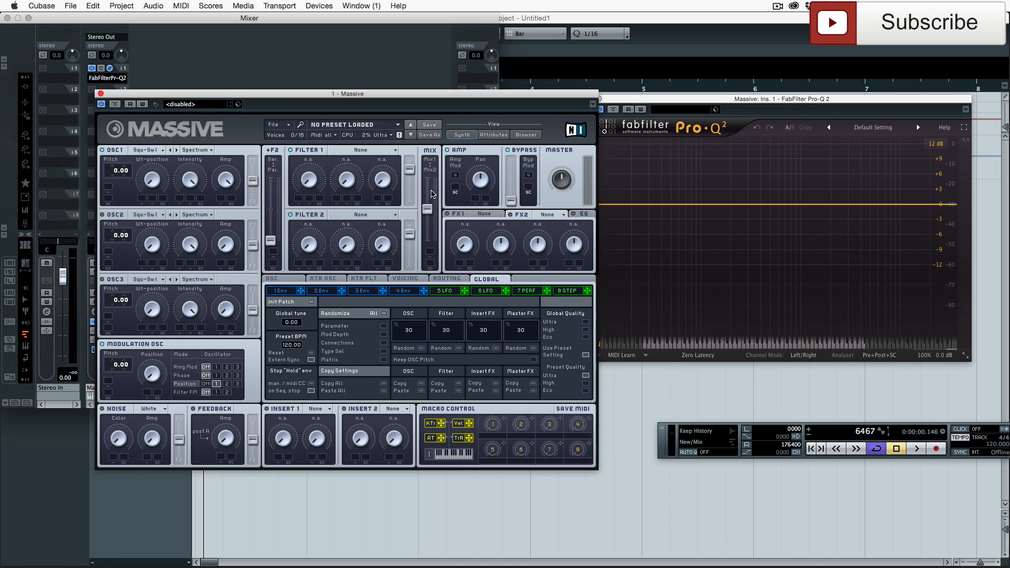
Display the LFO 5 settings and switch the modulation oscillator to Filter FM mode
click(445, 291)
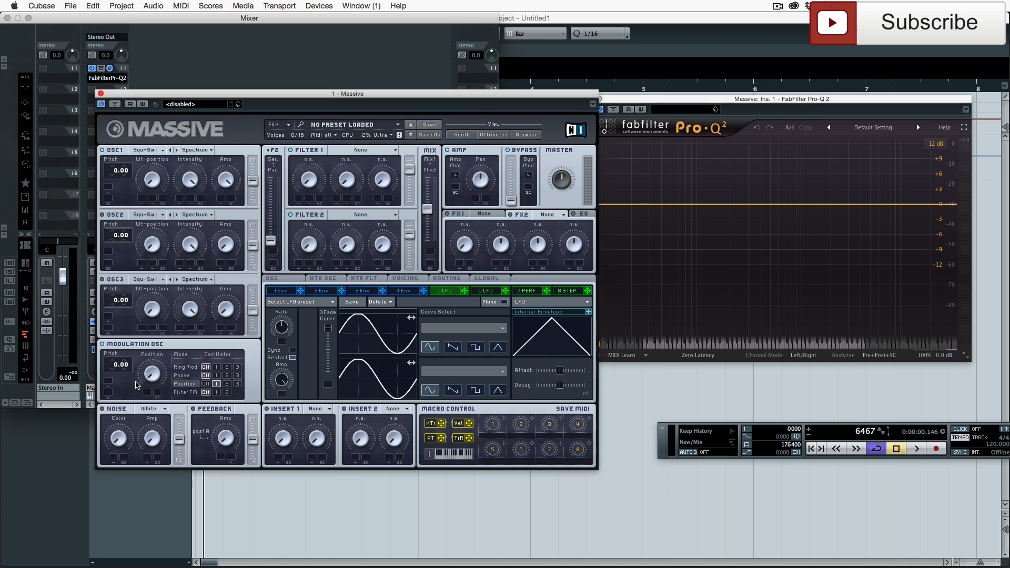
click(185, 367)
click(190, 384)
click(190, 394)
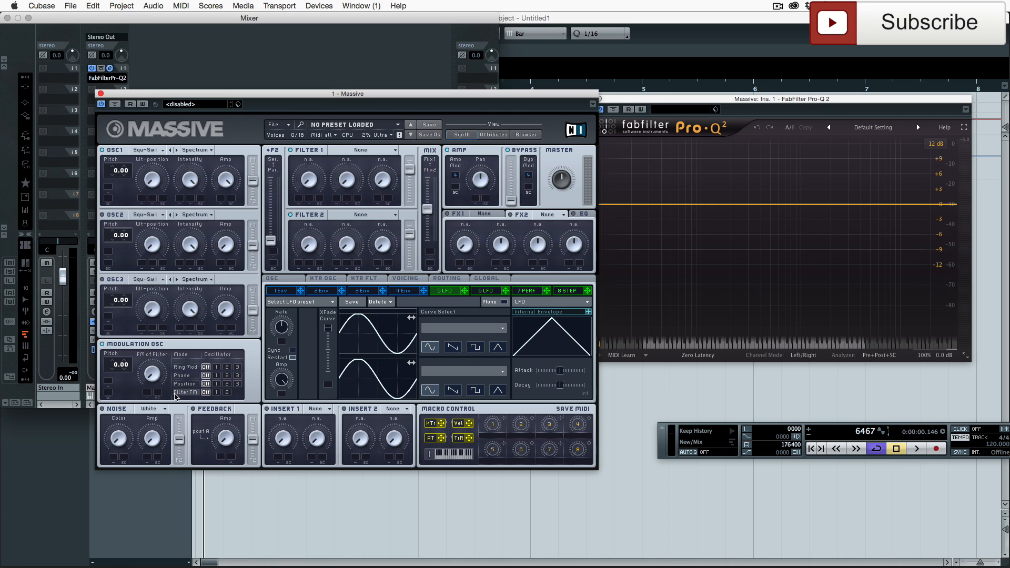
Set Filter 1 to Daft and play the loop while adjusting its cutoff and resonance, stopping playback at the end
click(383, 151)
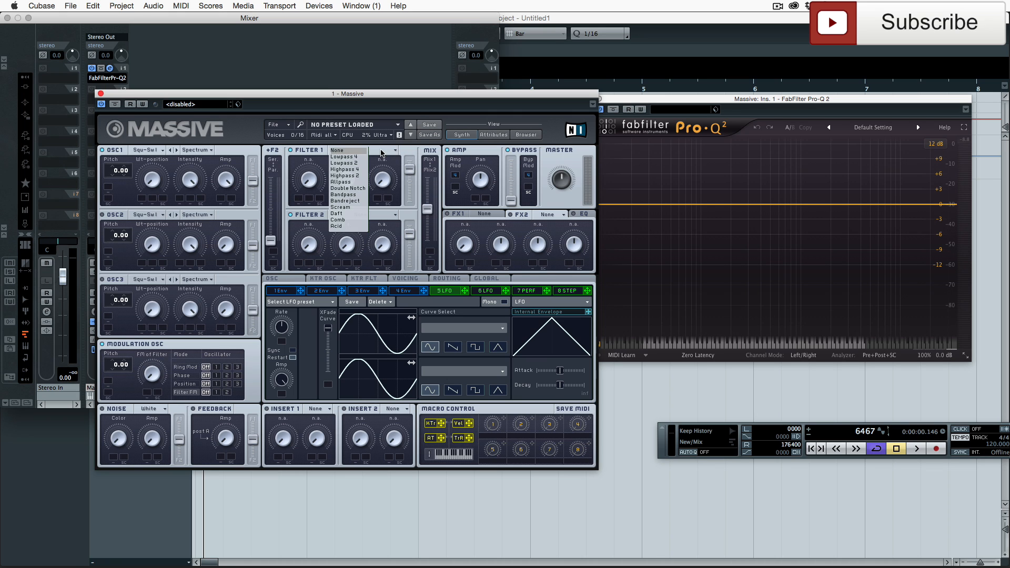
click(337, 213)
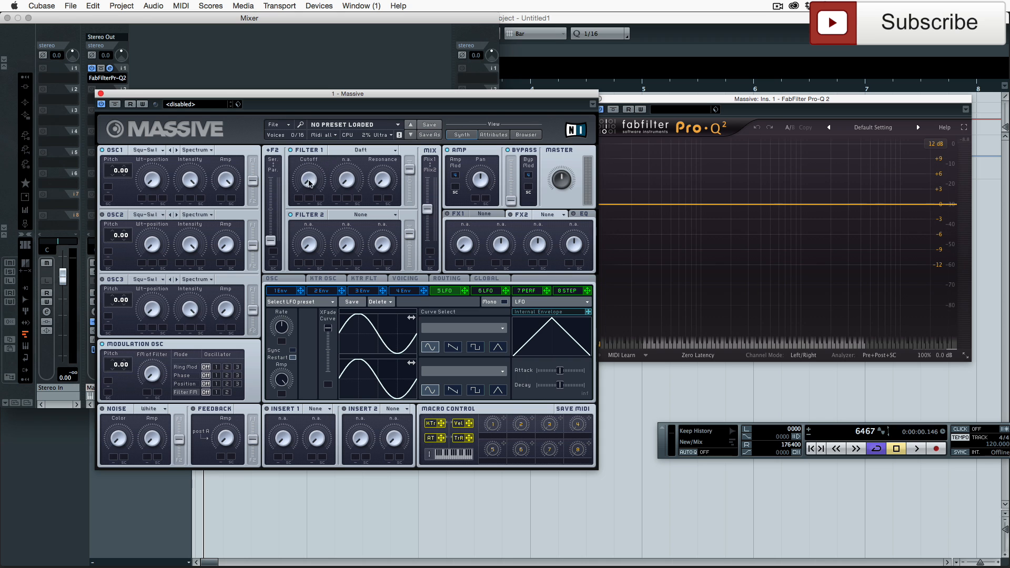
key(space)
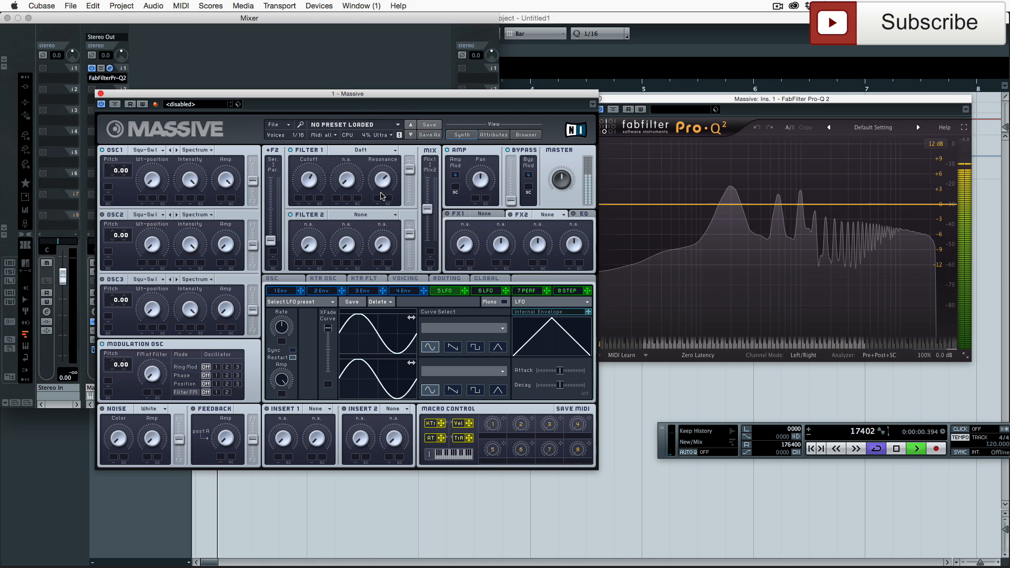
key(space)
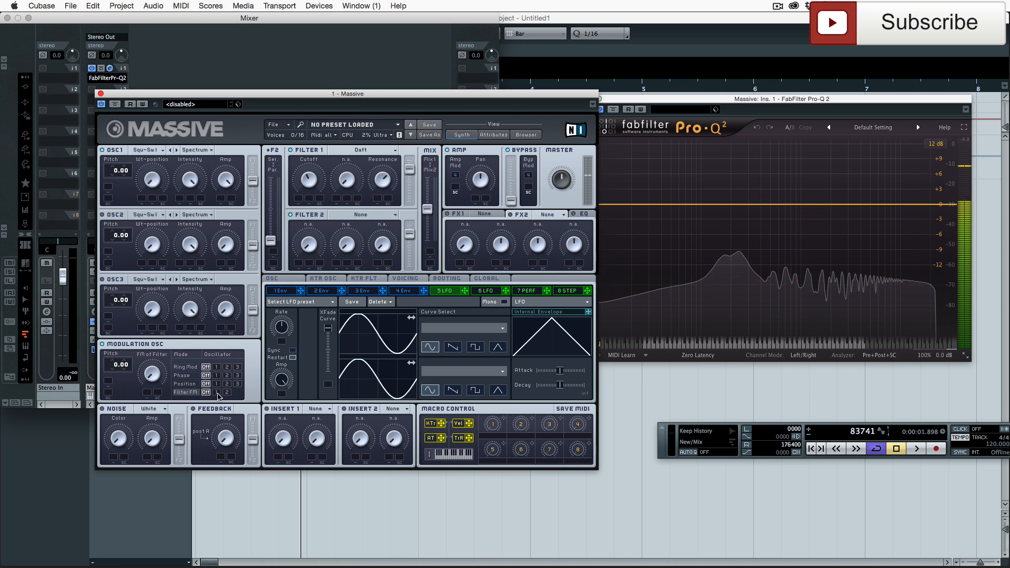
Turn on Filter FM for oscillator 1 and play the loop while adjusting the FM amount and Filter 1's cutoff and resonance
key(space)
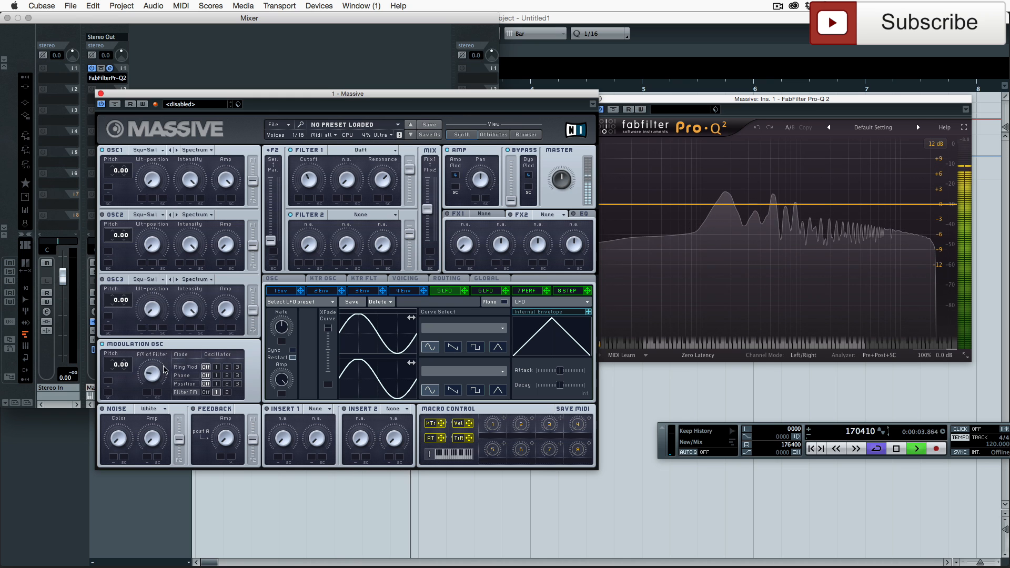
key(space)
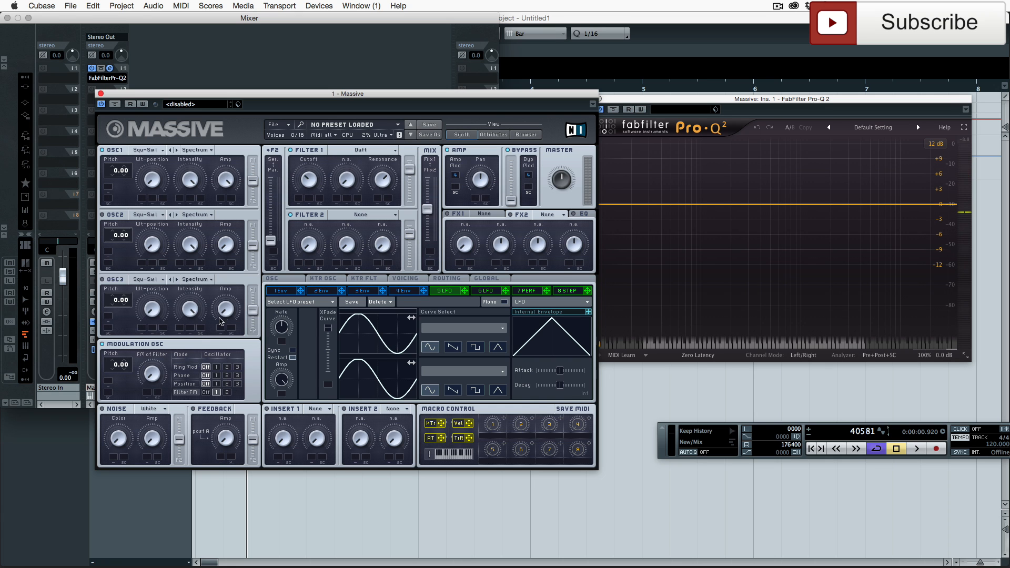
key(space)
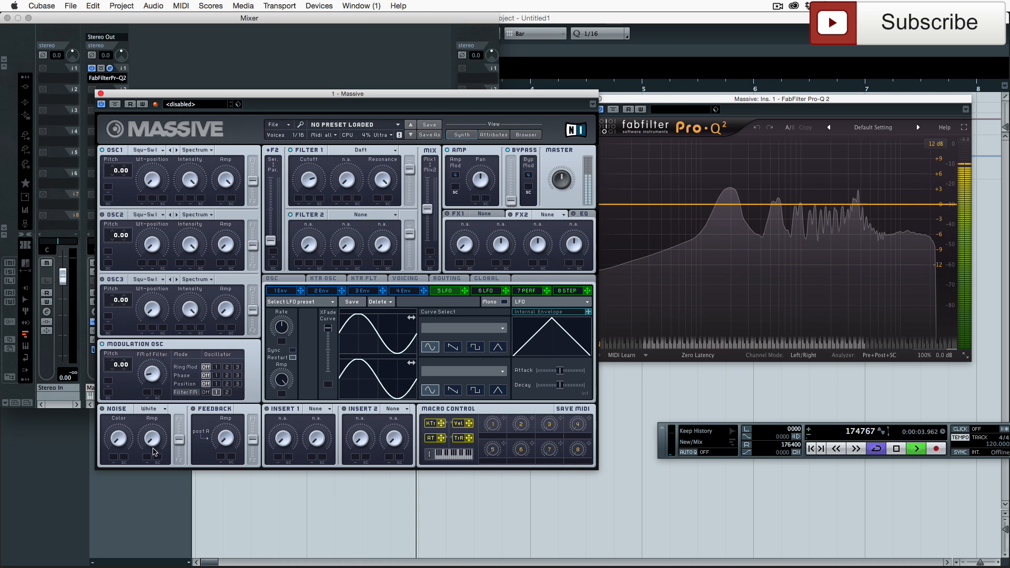
Set the modulation oscillator's pitch to -12.00, play the loop with Filter FM at that pitch, and stop playback
drag(153, 423, 114, 377)
key(space)
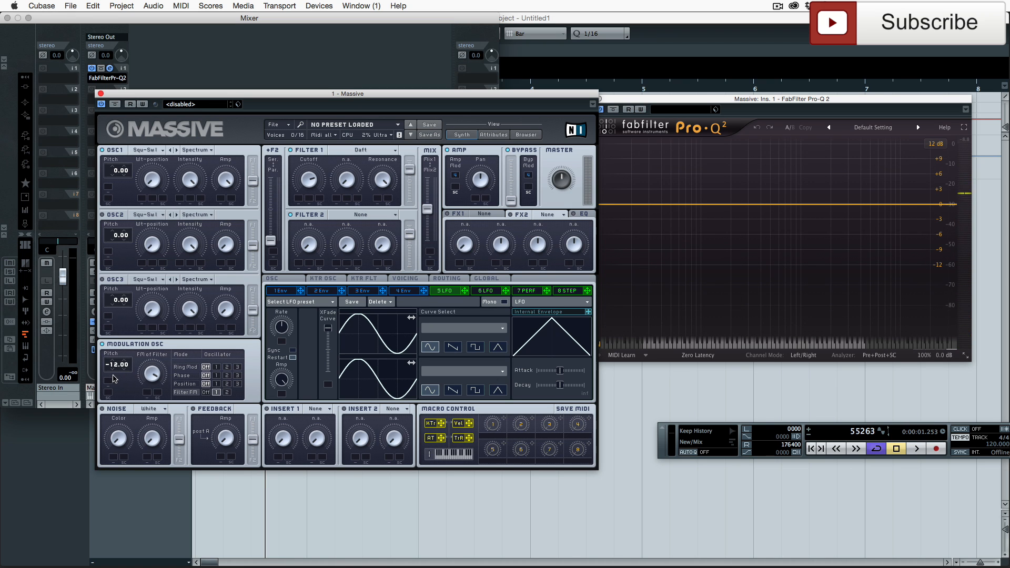
key(space)
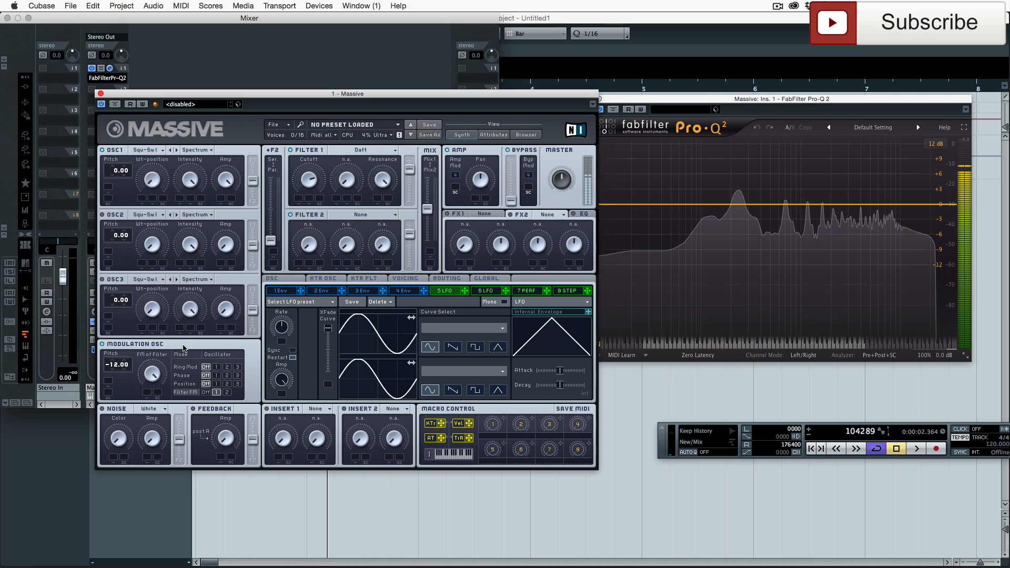
key(space)
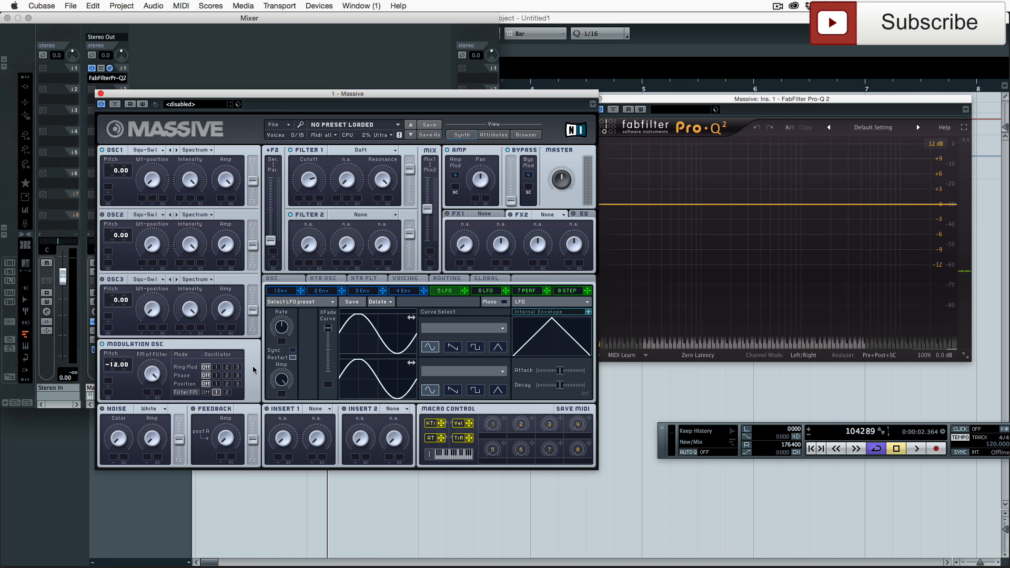
Check the modulation oscillator's Phase mode, return to Filter FM mode and switch Filter FM off
click(182, 376)
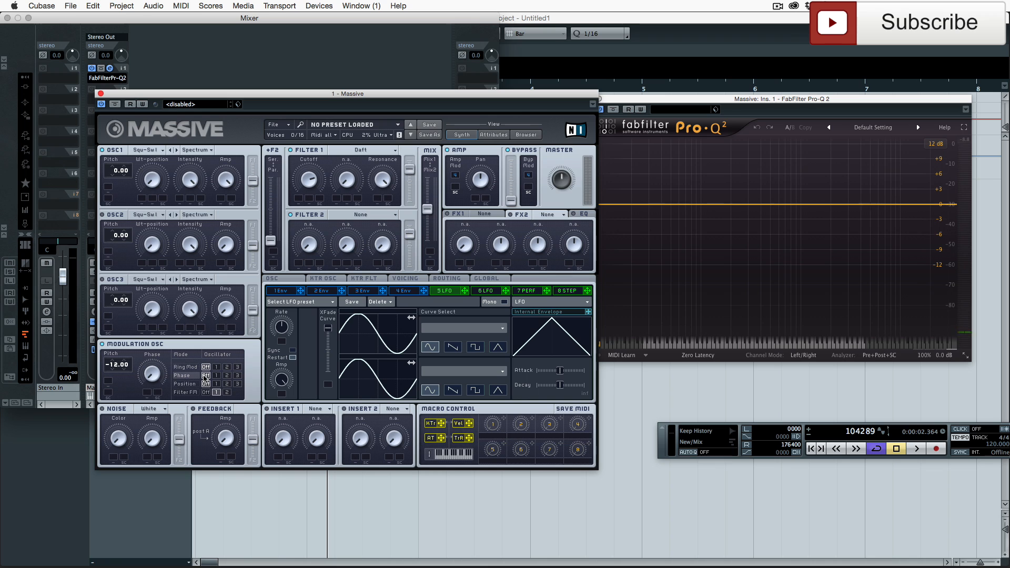
click(187, 392)
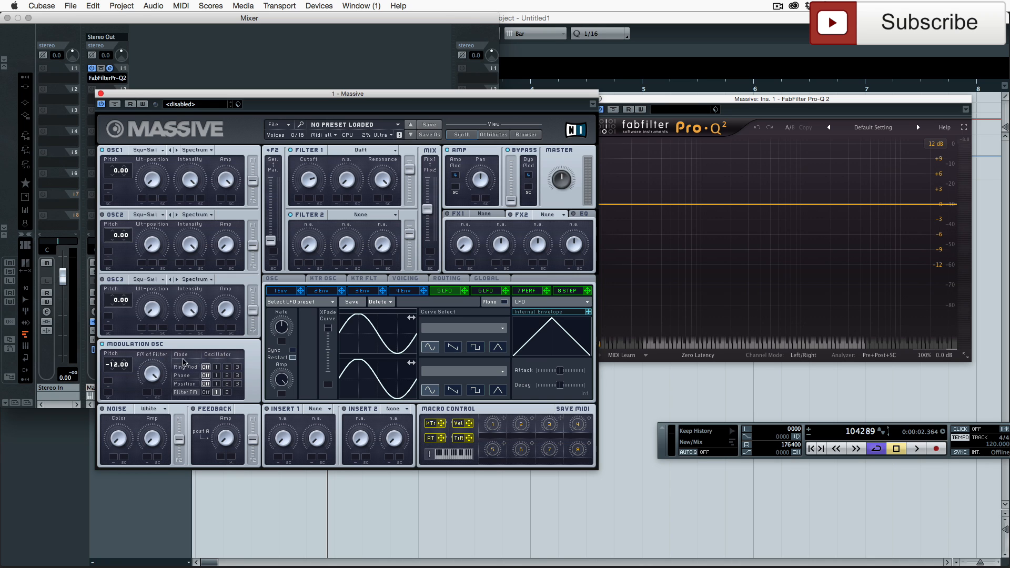
click(207, 393)
Assign LFO 5 to the modulation oscillator's FM of Filter amount, and clear its assignment from the modulation pitch
drag(465, 291, 111, 384)
drag(466, 294, 146, 392)
click(109, 383)
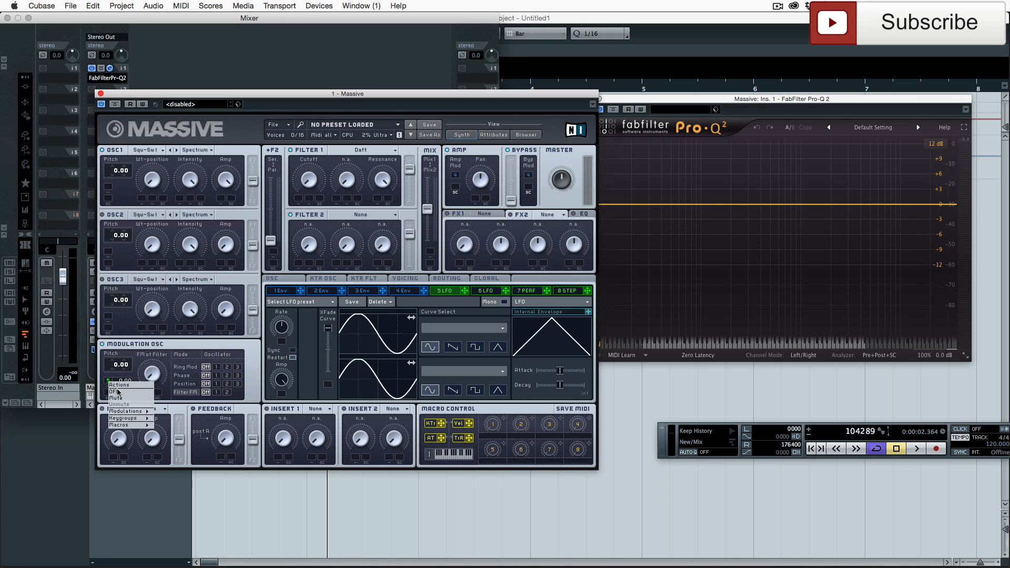
click(118, 392)
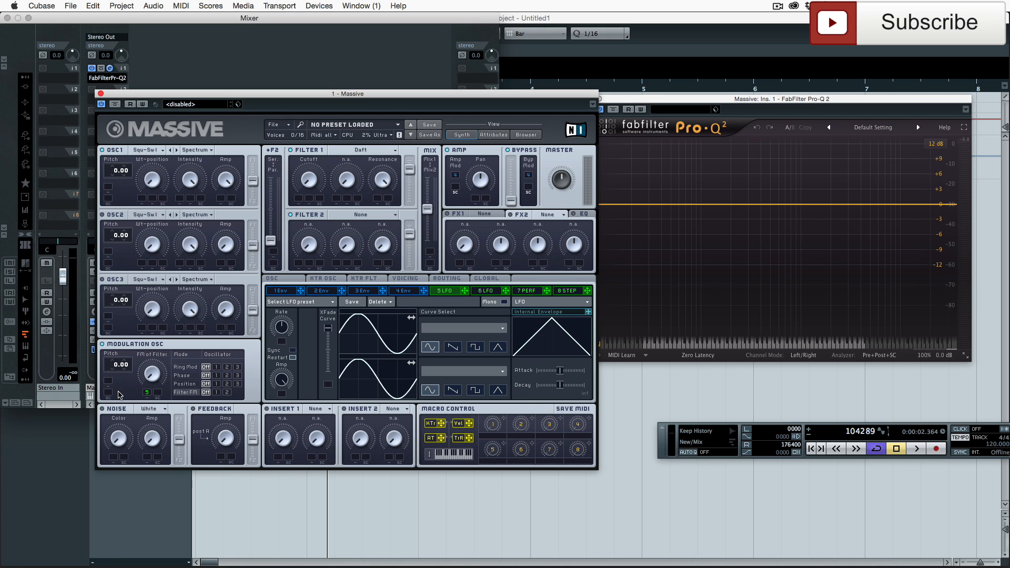
Play the loop with Filter FM on oscillator 1 while setting LFO 5's range on the FM amount and the modulation pitch to -12.00
click(216, 392)
key(space)
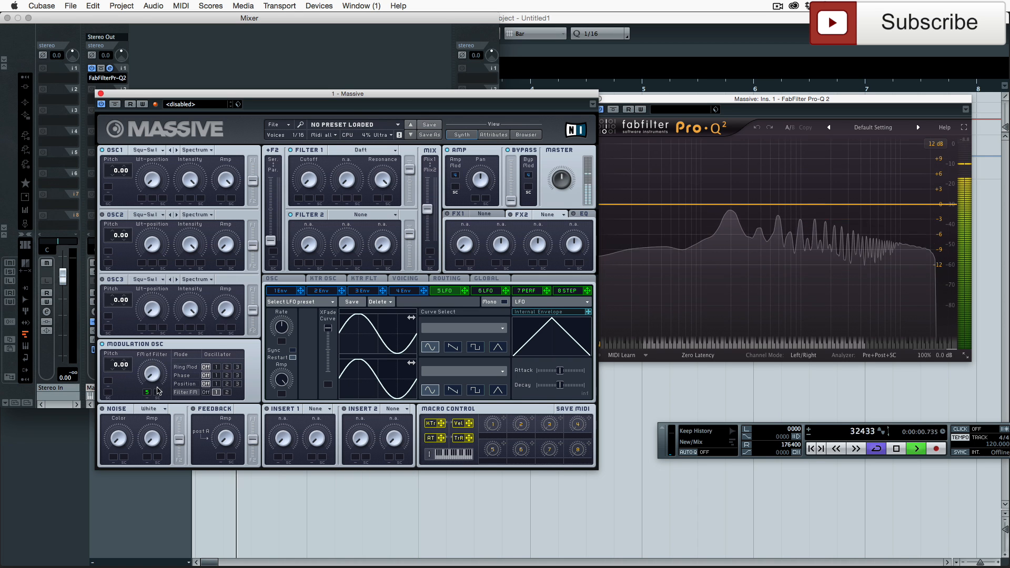
drag(148, 396, 160, 316)
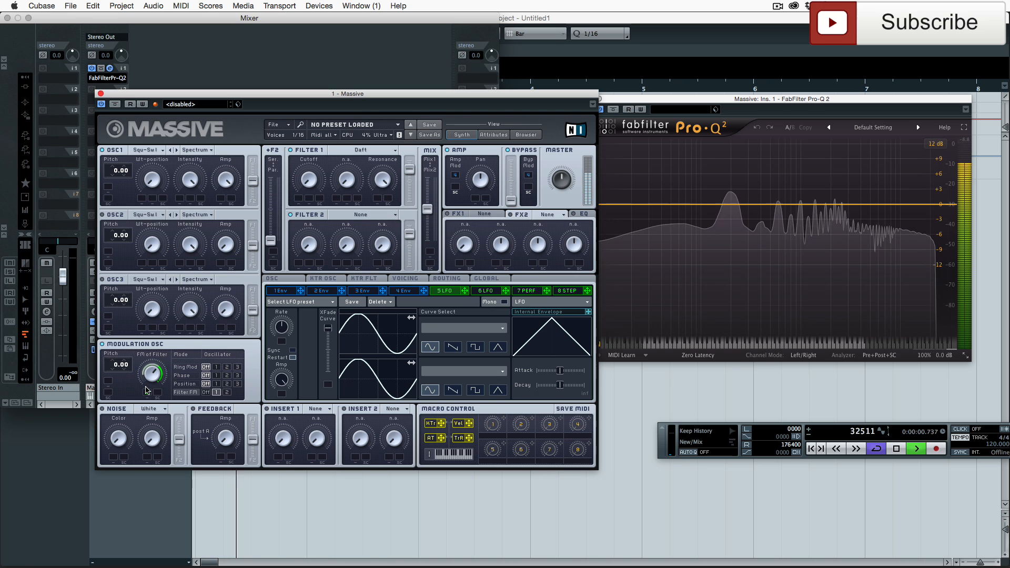
drag(113, 365, 144, 403)
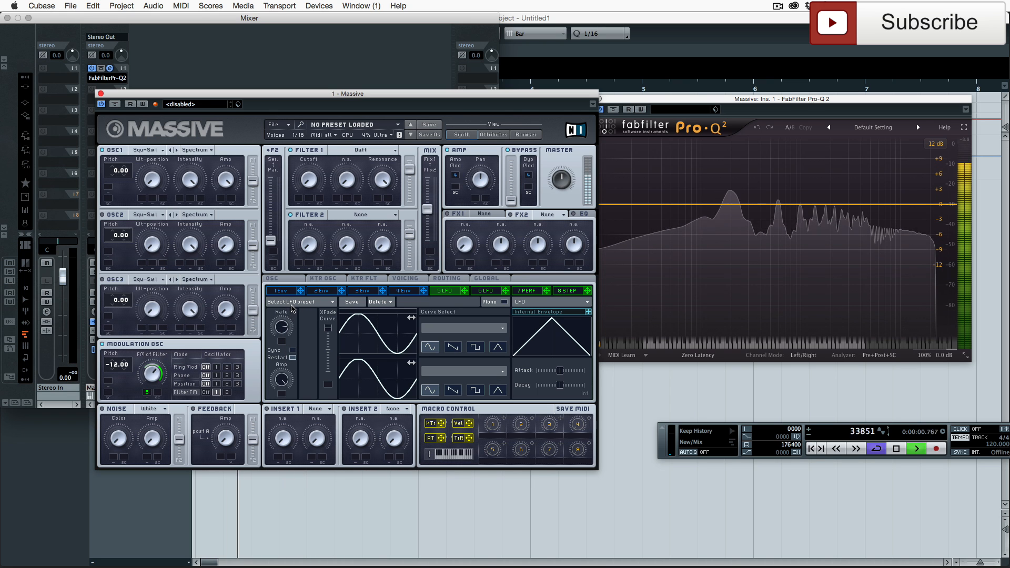
key(space)
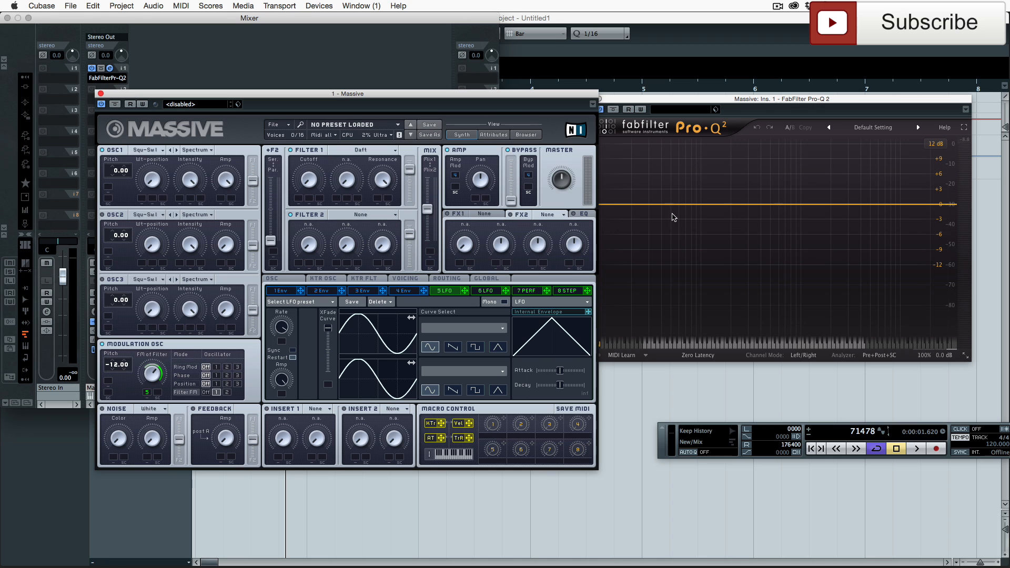
Look through the synth's OSC, KTR OSC, KTR FLT, VOICING, ROUTING and GLOBAL pages
click(288, 278)
click(326, 279)
click(366, 279)
click(407, 280)
click(447, 280)
click(475, 280)
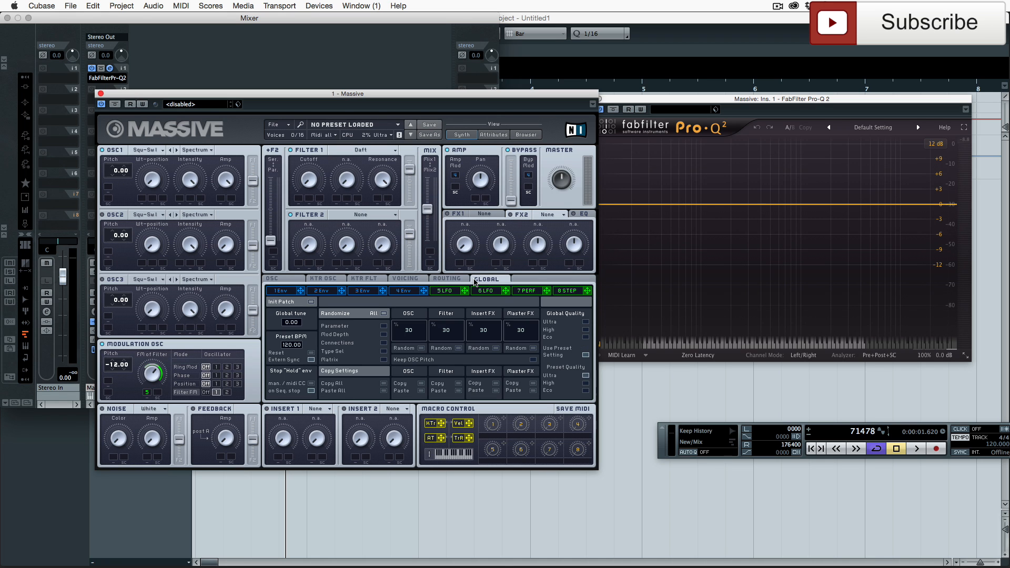
click(283, 280)
Look through the envelope, LFO, Performer and Stepper modulator settings, and return to the OSC page
click(296, 293)
click(477, 292)
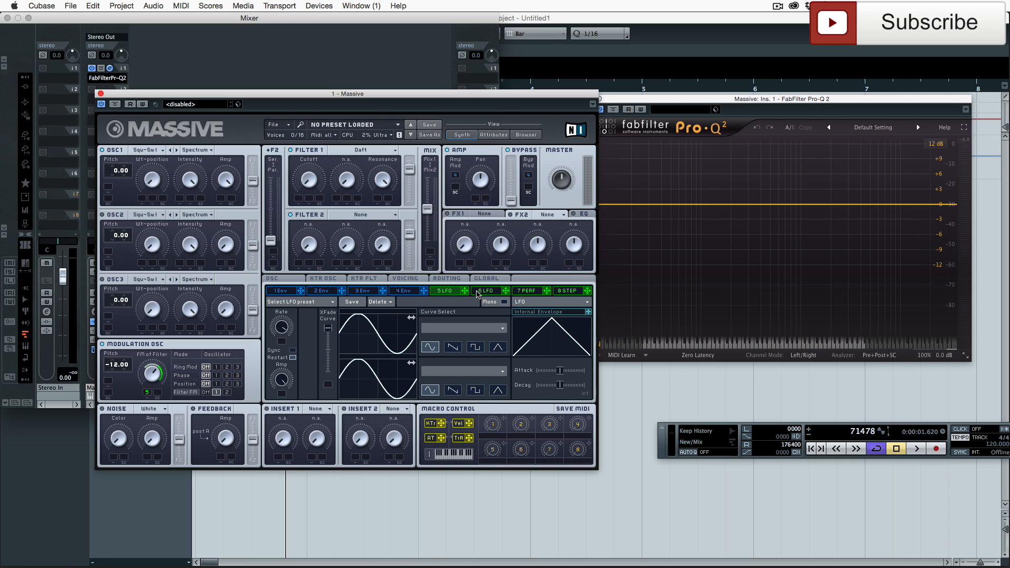
click(527, 292)
click(570, 292)
click(526, 292)
click(485, 292)
click(447, 292)
click(275, 281)
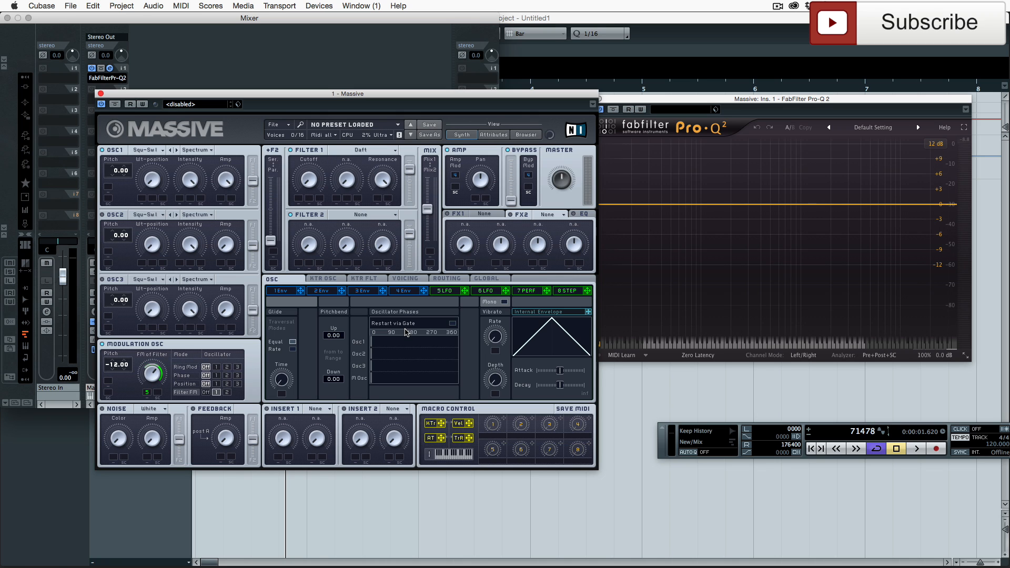
Switch the modulation oscillator to Ring Mod on oscillator 1, and turn Ring Mod off
click(216, 367)
click(206, 367)
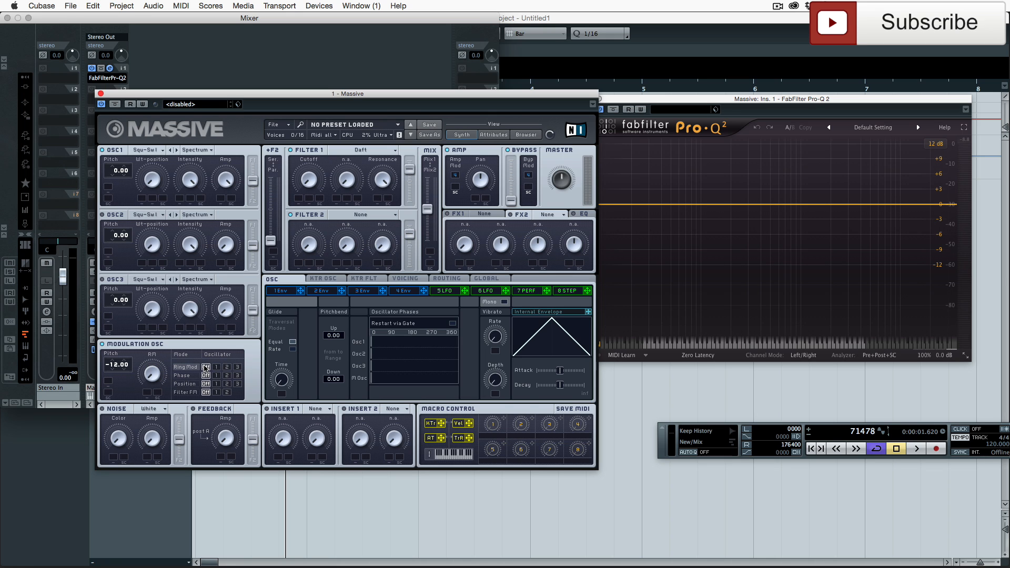